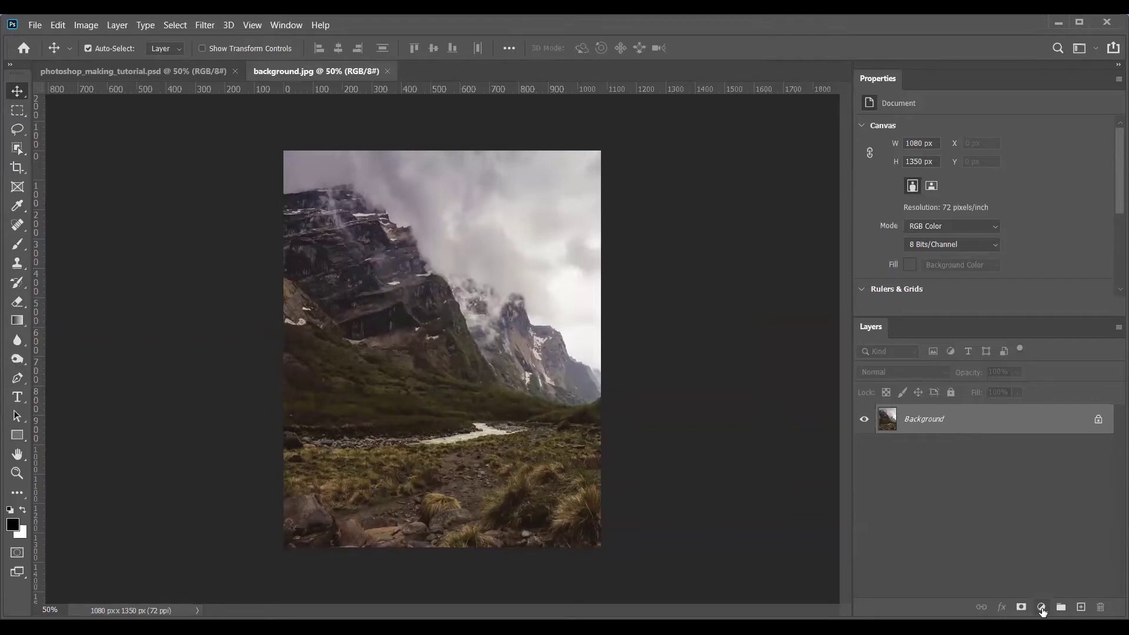
Add a Curves adjustment layer above the Background and set its white point by sampling the bright clouds
click(1041, 607)
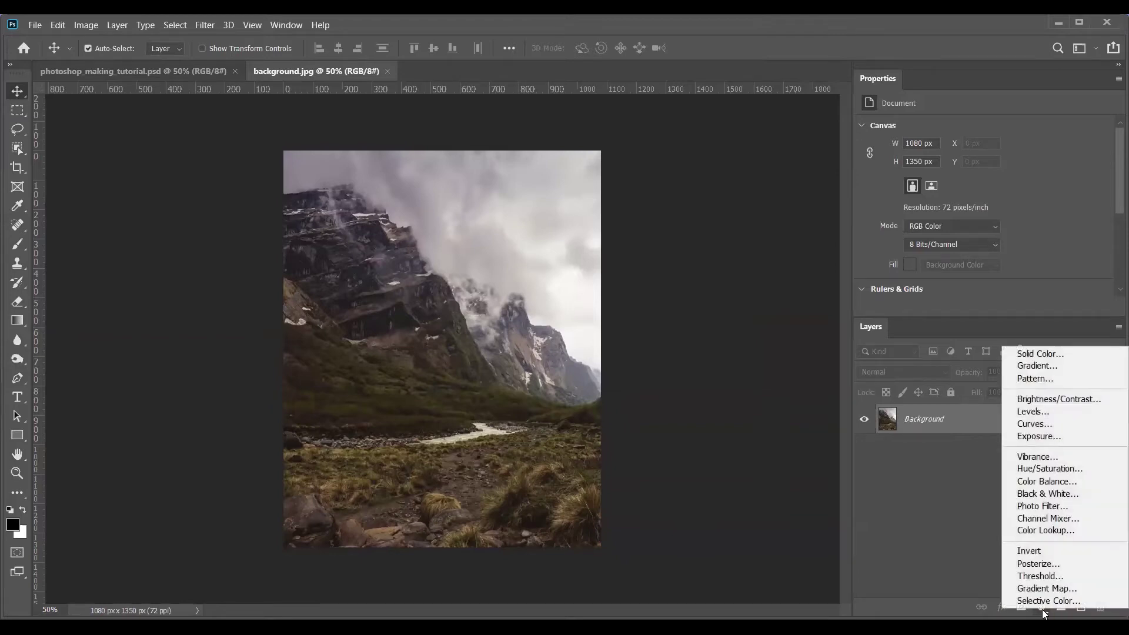
click(1039, 423)
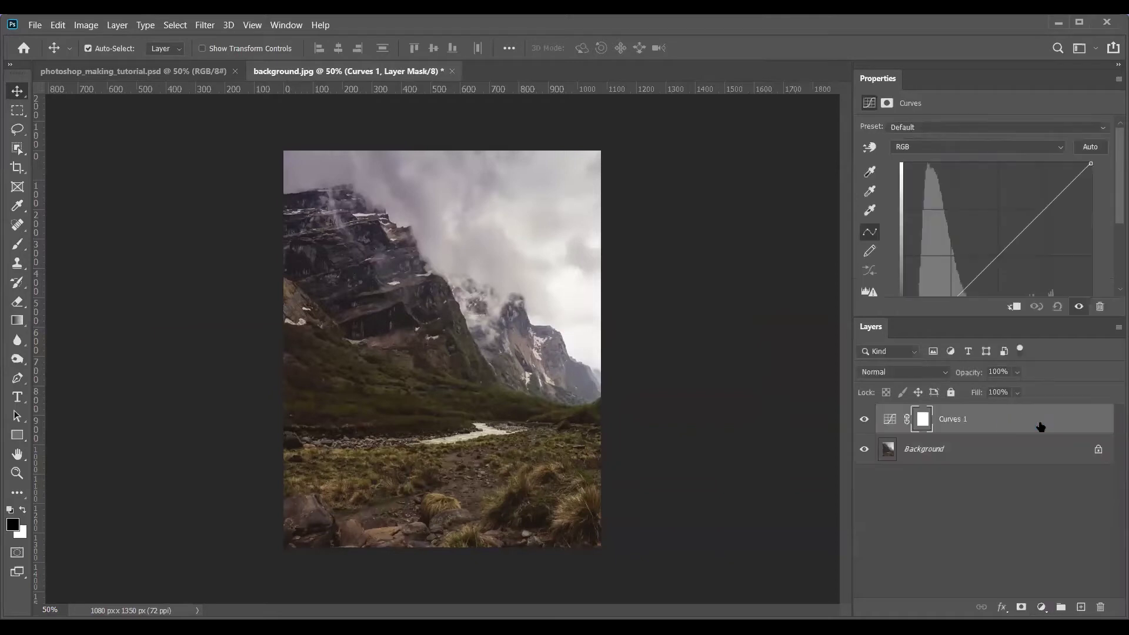
click(871, 214)
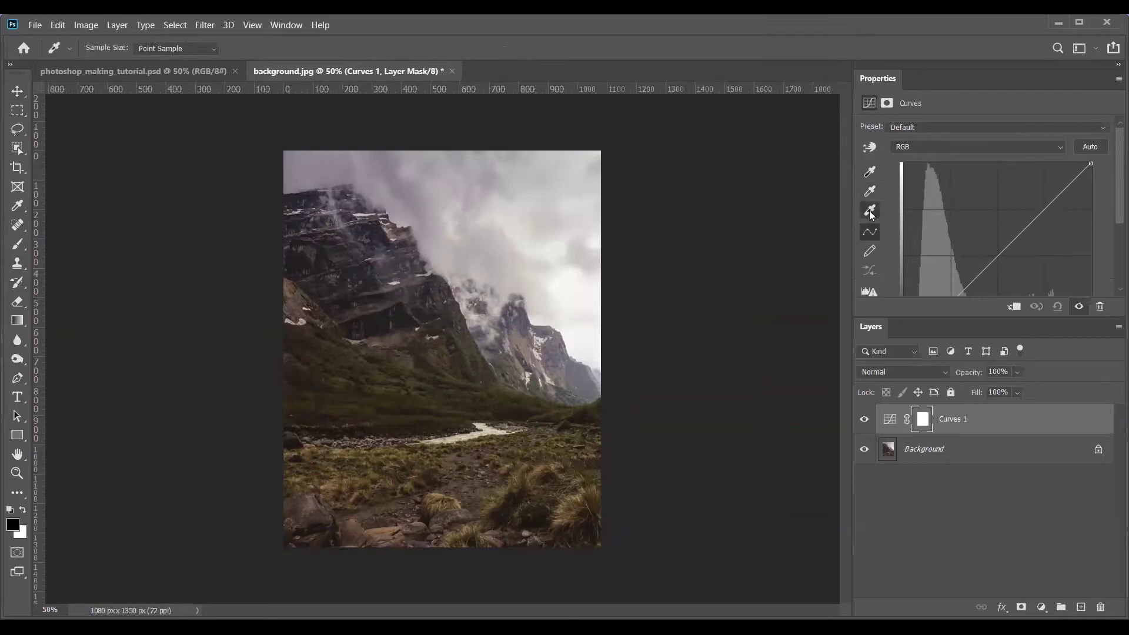
click(574, 270)
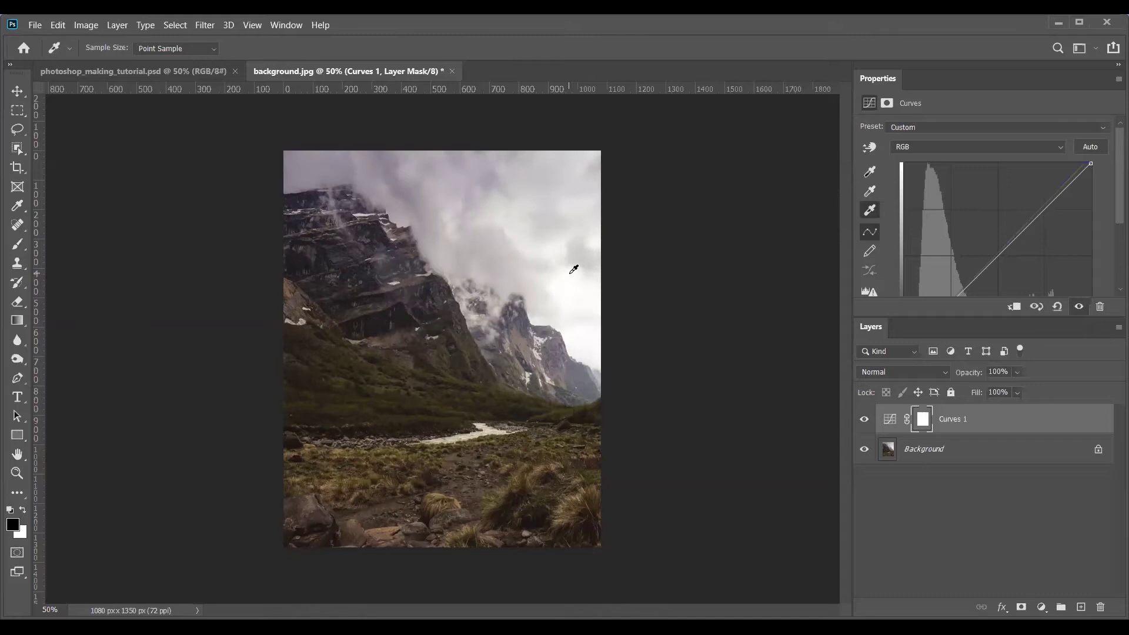
Compare the landscape with and without the Curves 1 adjustment, then deselect the layer and switch to the Move tool
click(863, 421)
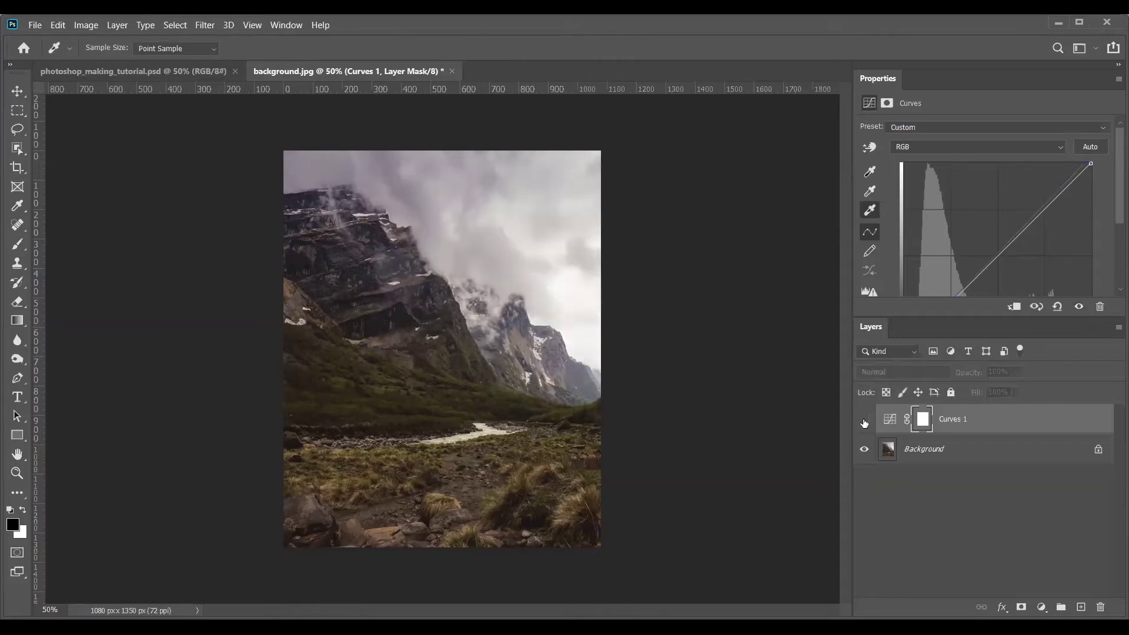
click(864, 422)
click(864, 421)
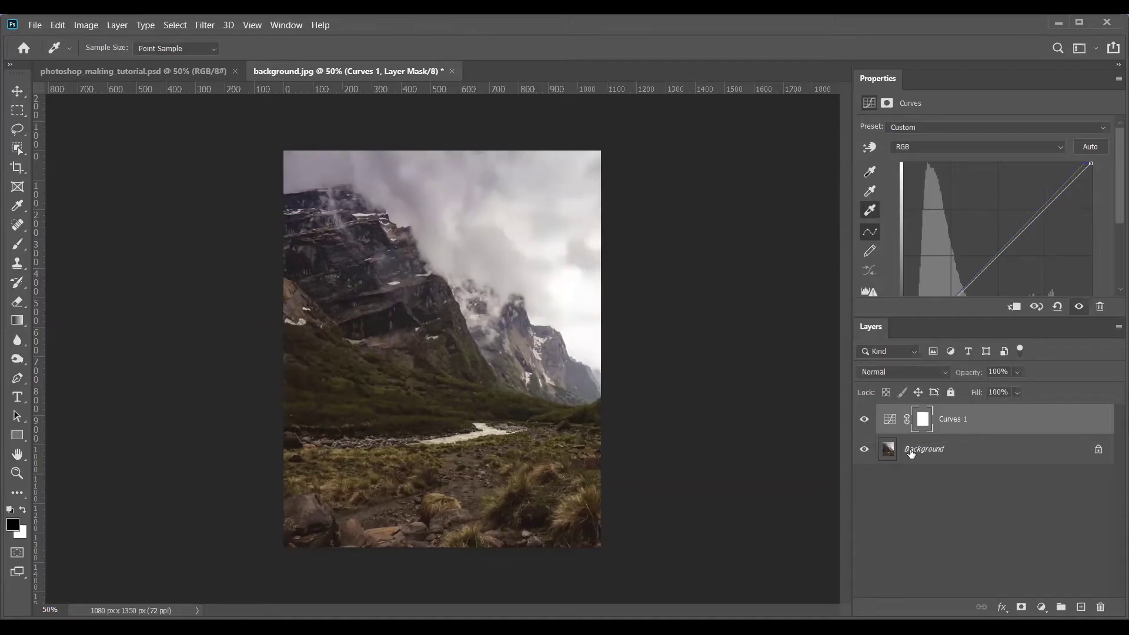
click(952, 490)
key(v)
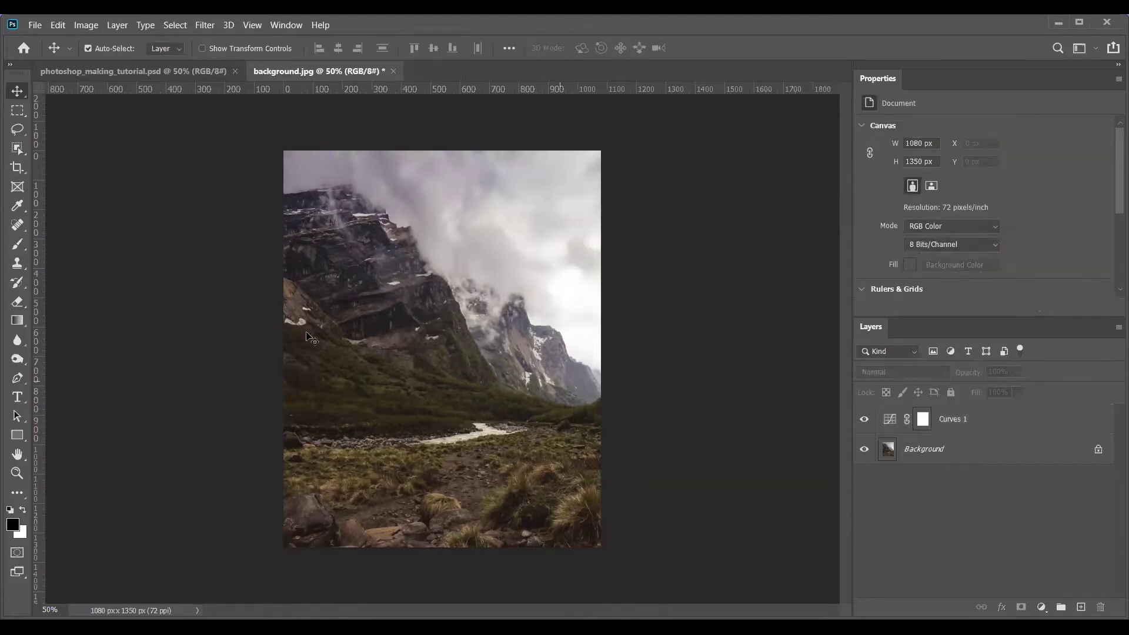
Place subject.jpg as an embedded smart object above the Curves 1 layer and commit it at its default size
click(35, 26)
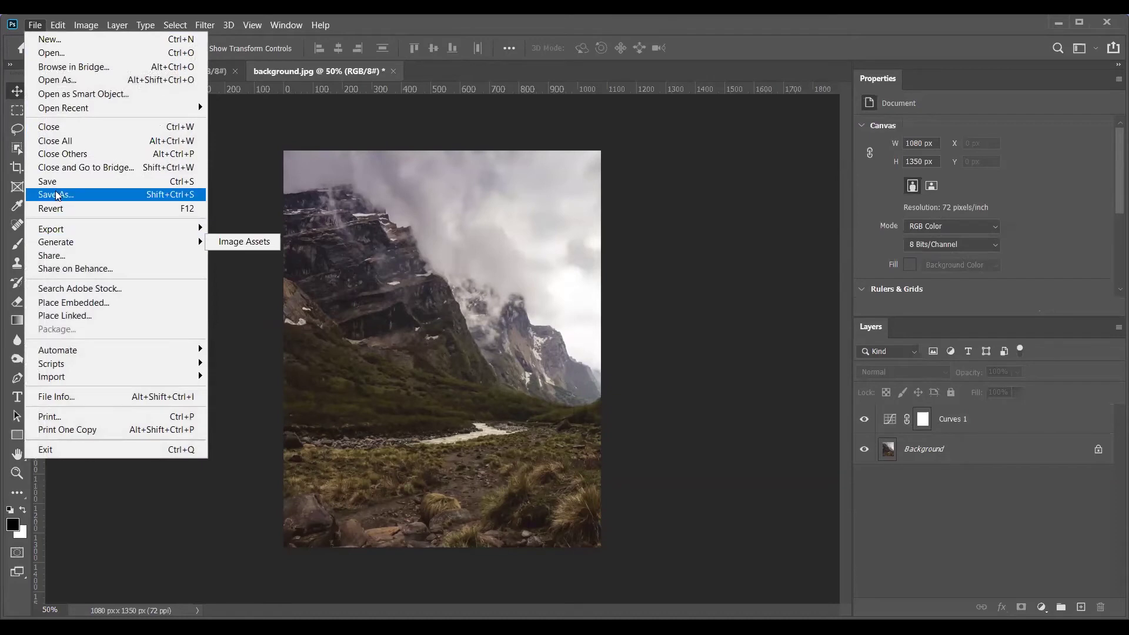
click(89, 303)
double_click(404, 133)
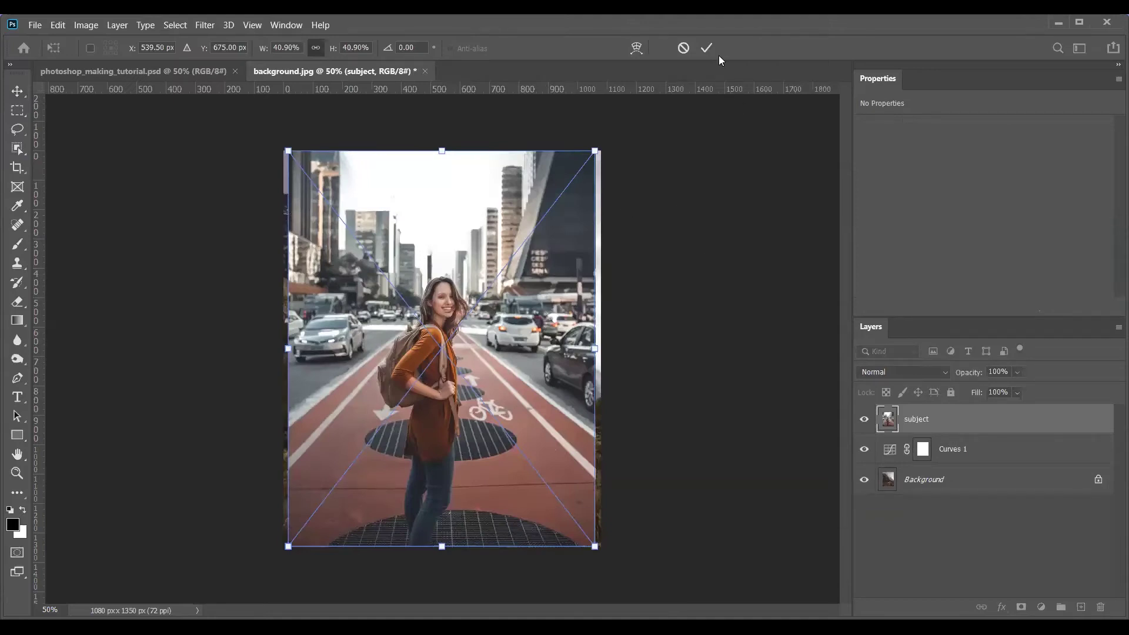
key(Return)
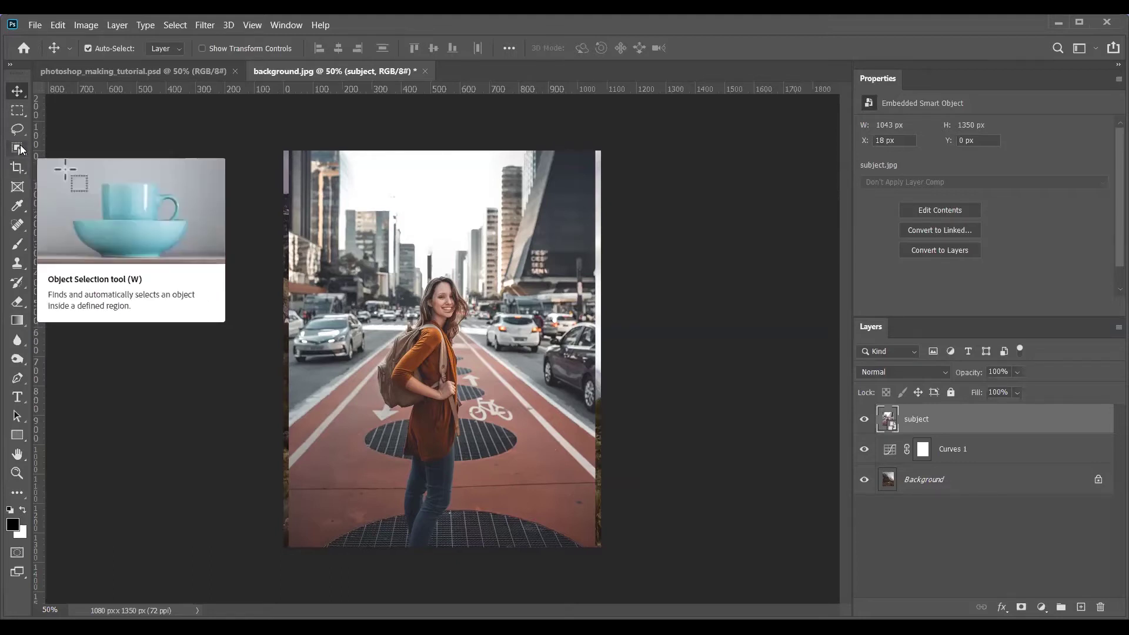
Select the woman and her backpack on the subject layer with the Object Selection tool
click(20, 150)
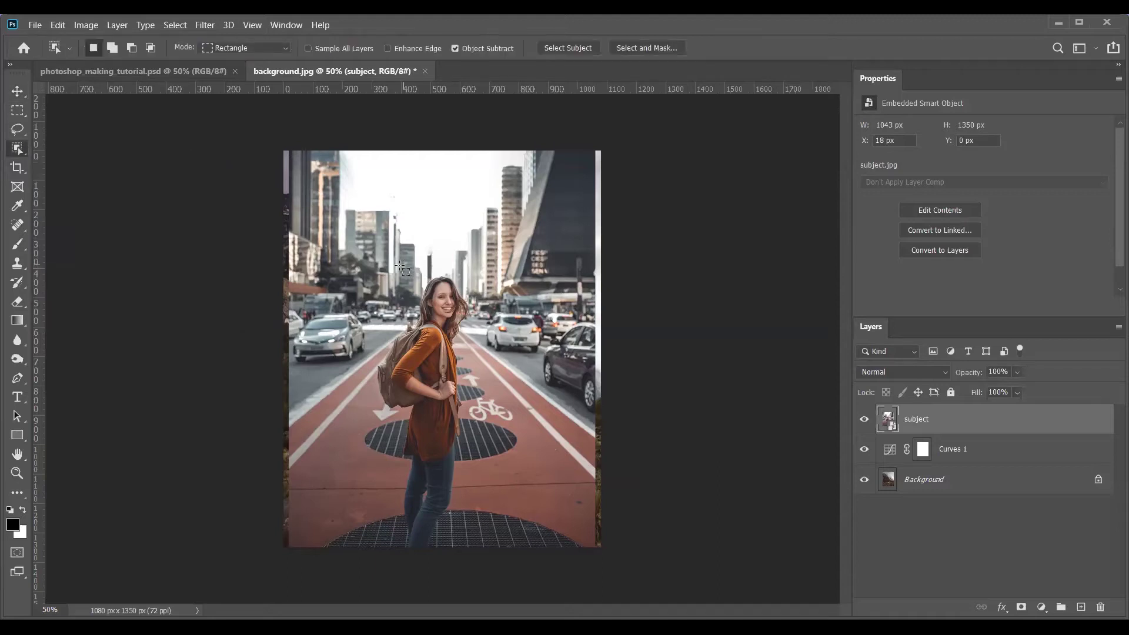
drag(381, 272, 473, 547)
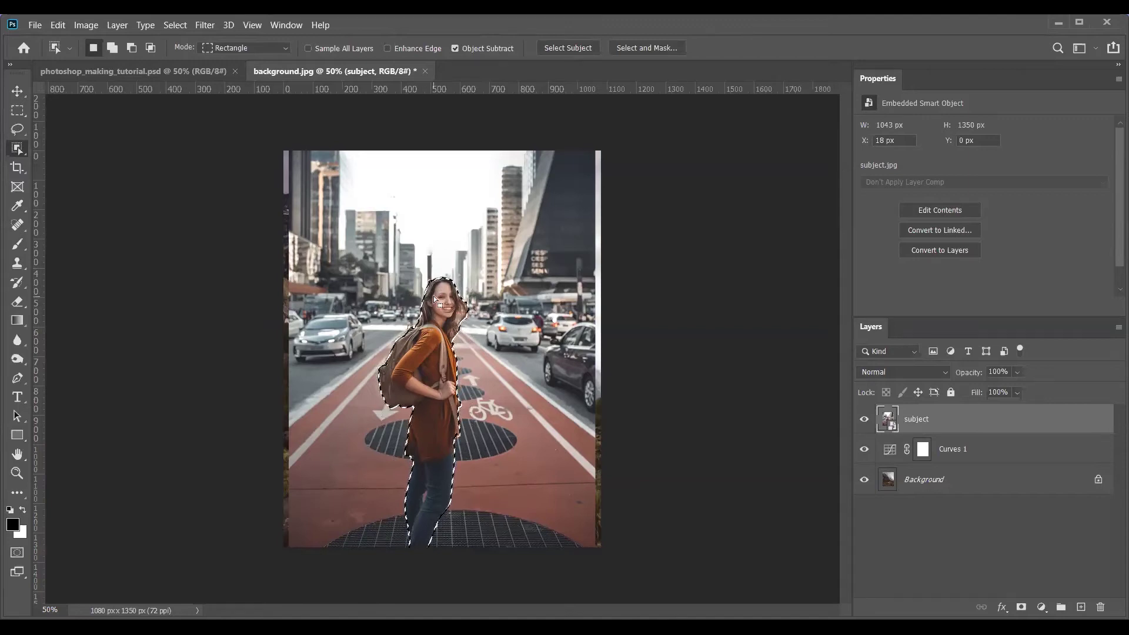
Open the woman's selection in Select and Mask, keeping the Overlay view and framing her hair at 200% zoom
key(z)
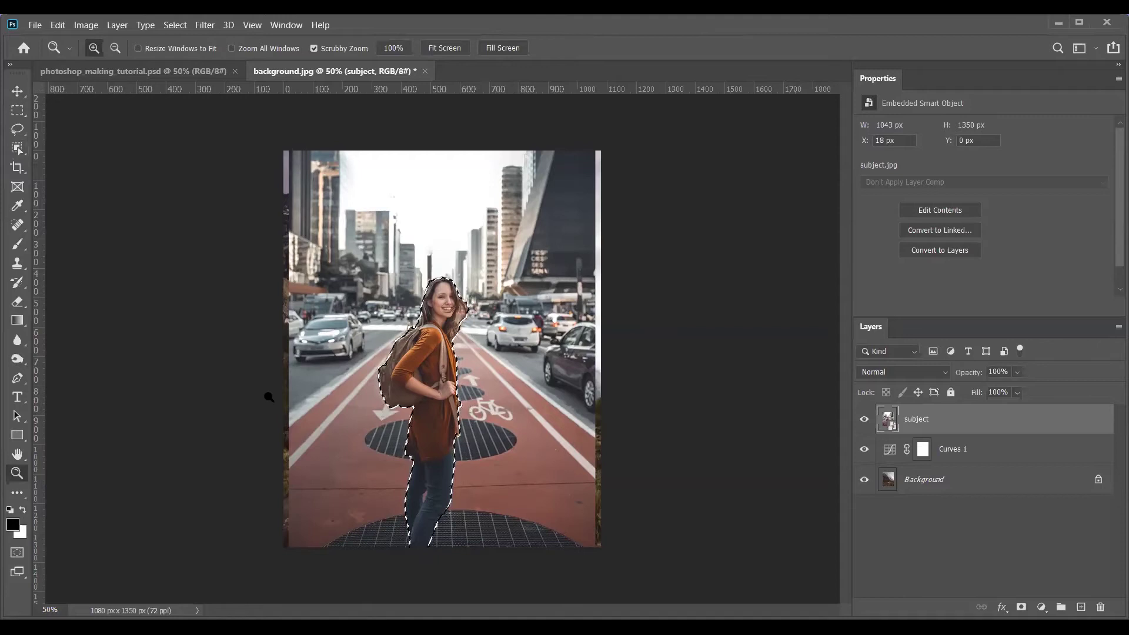
click(445, 317)
click(446, 375)
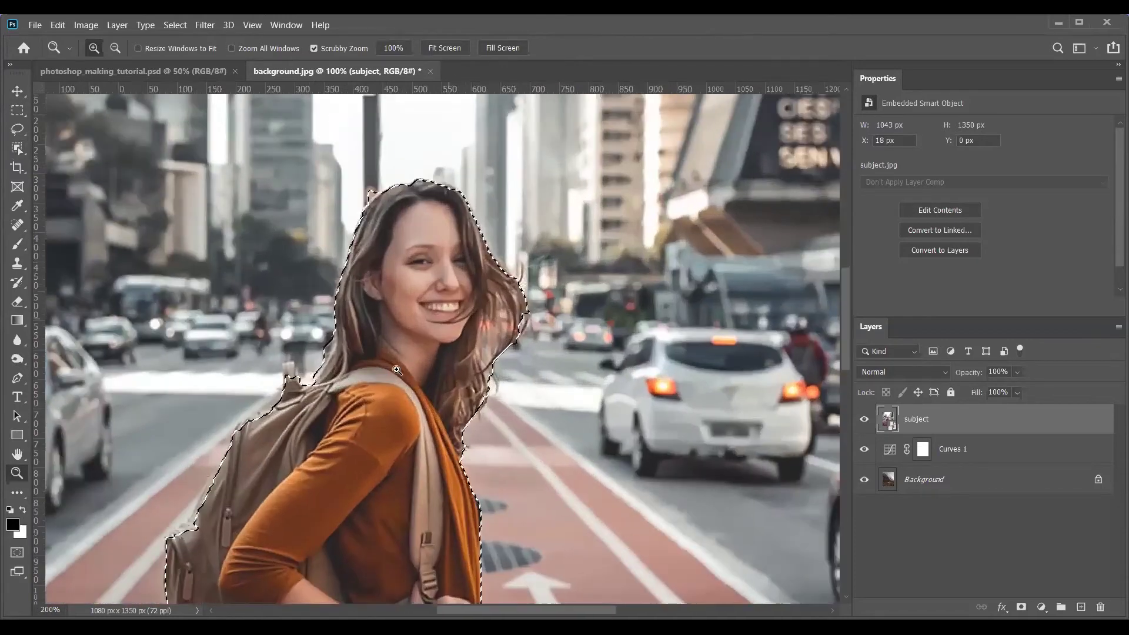
drag(295, 370, 360, 317)
drag(397, 506, 439, 274)
drag(496, 120, 484, 262)
drag(491, 205, 481, 268)
drag(492, 181, 471, 265)
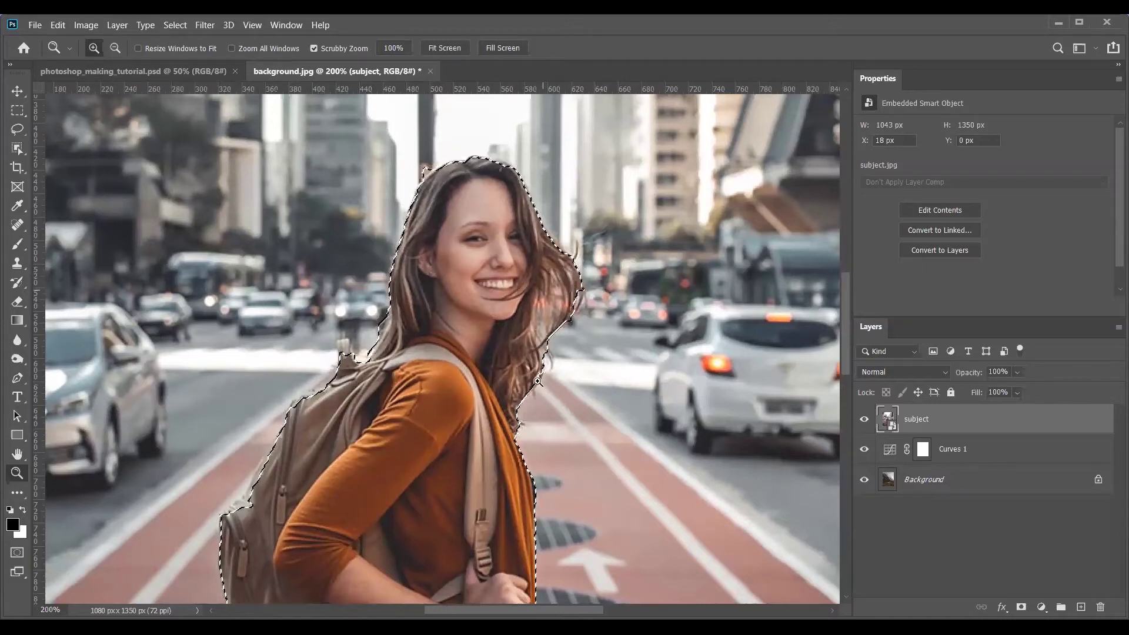
click(176, 25)
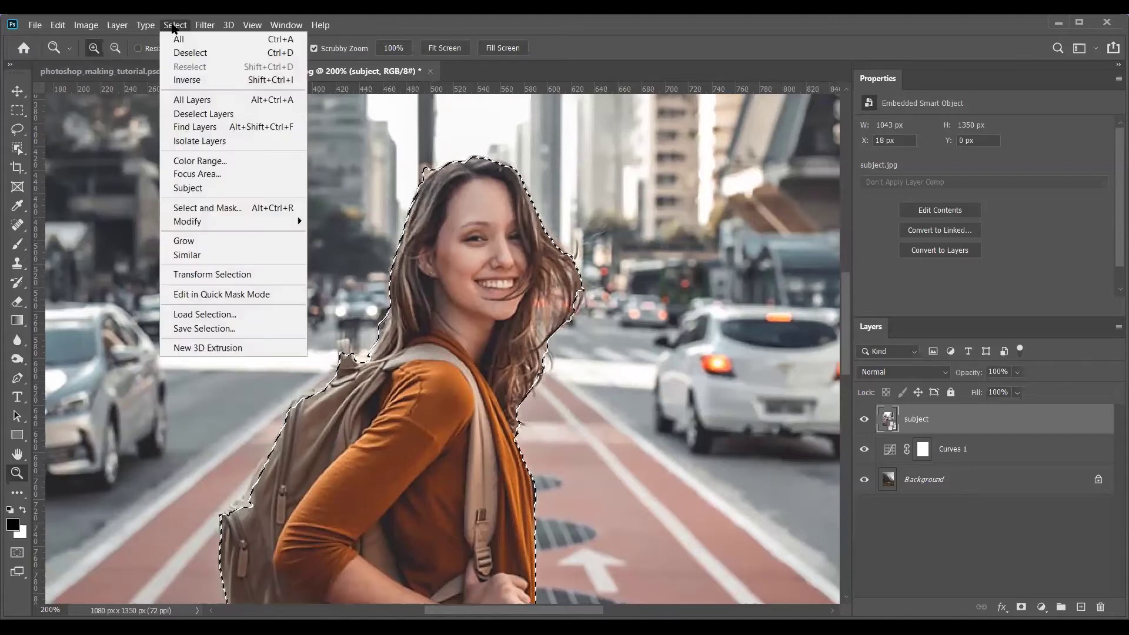
click(214, 210)
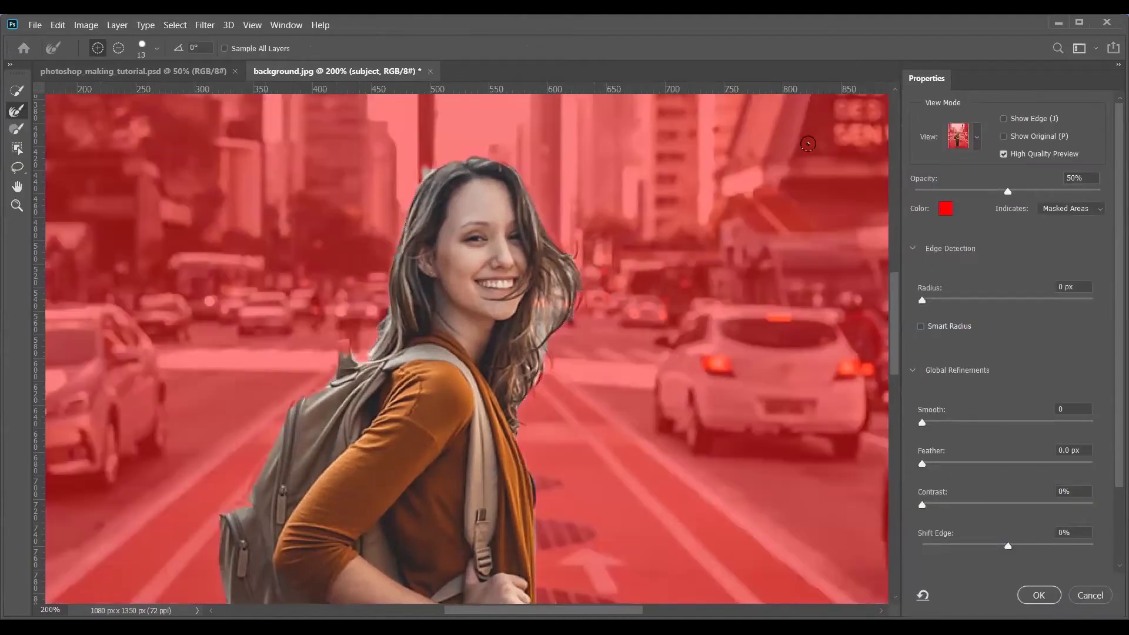
click(977, 141)
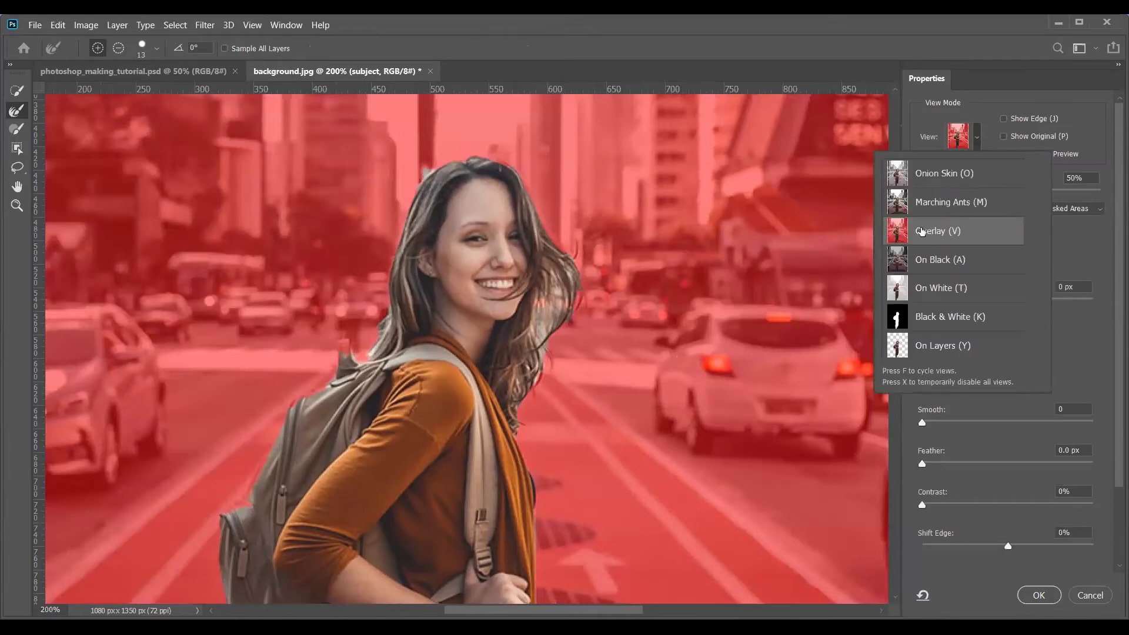
click(978, 142)
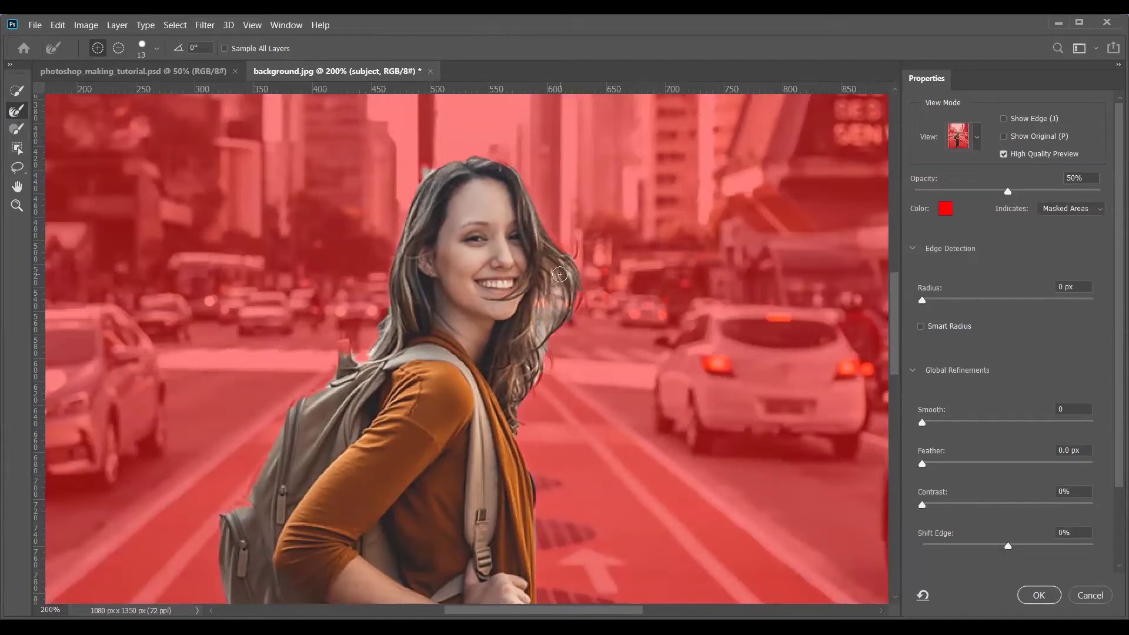
Refine the gaps in the woman's hair with the Refine Edge Brush, accept the selection and turn it into the subject layer's mask
mouse_move(556, 289)
mouse_down()
mouse_move(508, 373)
mouse_move(544, 296)
mouse_move(541, 393)
mouse_move(541, 335)
mouse_move(529, 395)
mouse_move(564, 286)
mouse_move(558, 333)
mouse_move(565, 271)
mouse_move(559, 340)
mouse_move(538, 370)
mouse_move(562, 300)
mouse_move(542, 304)
mouse_move(551, 344)
mouse_move(564, 348)
mouse_move(579, 334)
mouse_move(575, 286)
mouse_move(548, 371)
mouse_move(569, 351)
mouse_move(438, 178)
mouse_move(541, 215)
mouse_move(538, 307)
mouse_up()
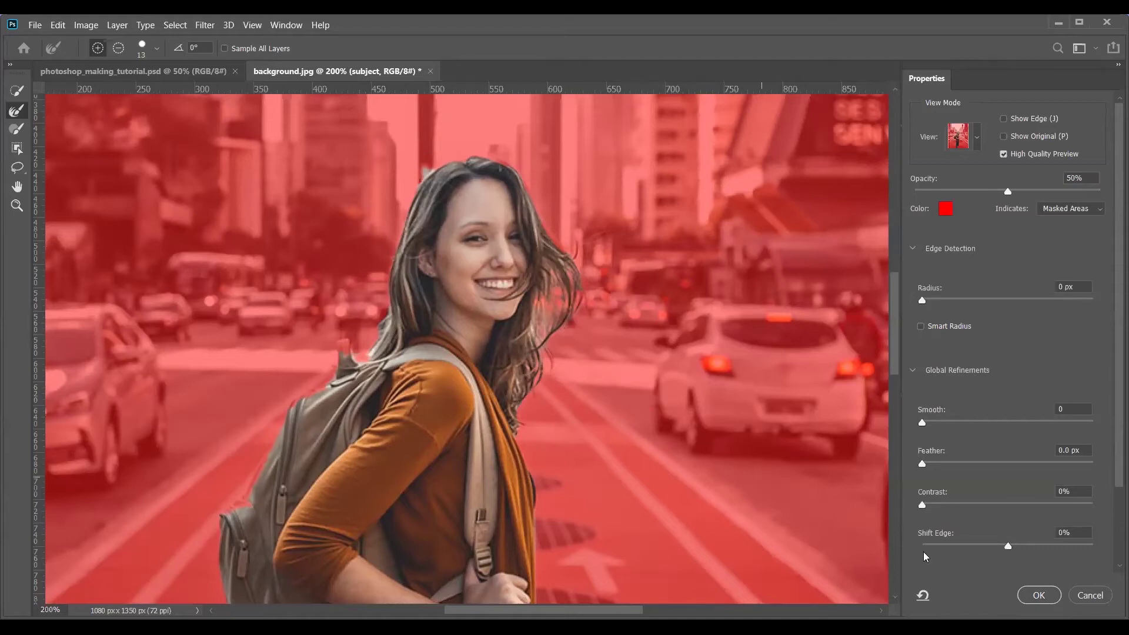
click(1033, 598)
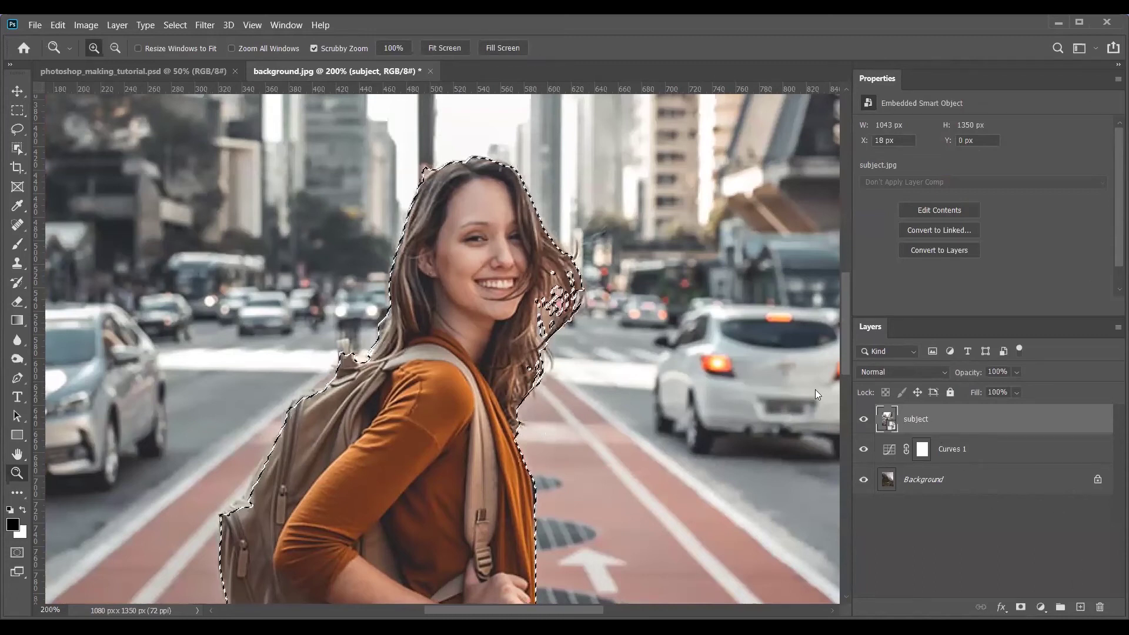
click(1020, 607)
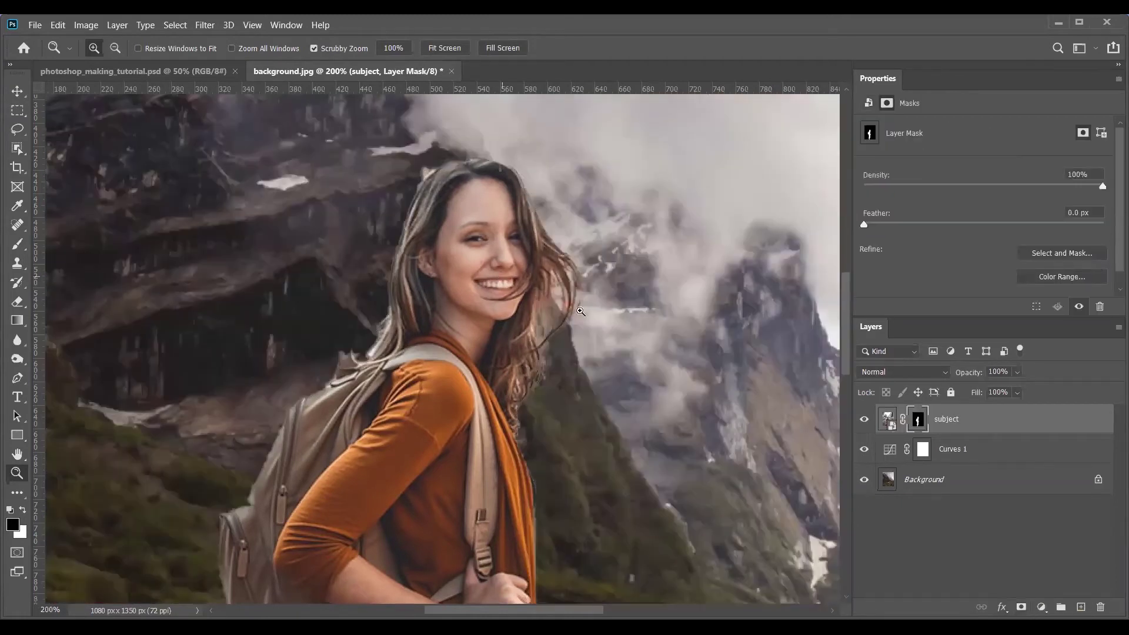
Prepare the Brush tool for the subject layer mask with a 45 px size and 100% hardness
alt+click(649, 342)
alt+click(648, 342)
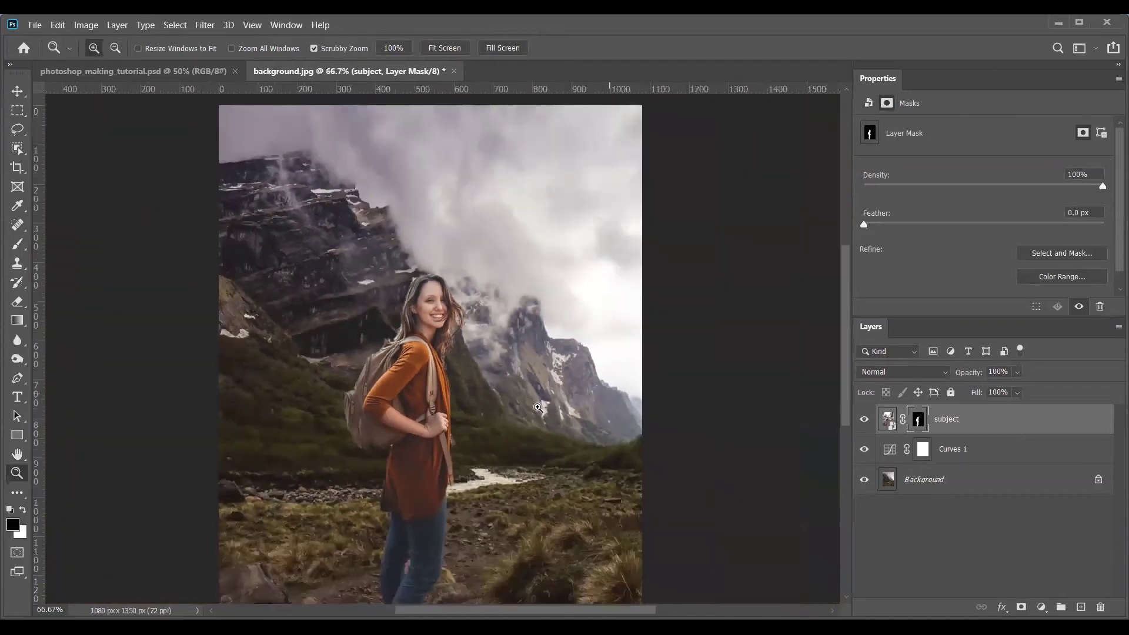
drag(492, 424, 494, 370)
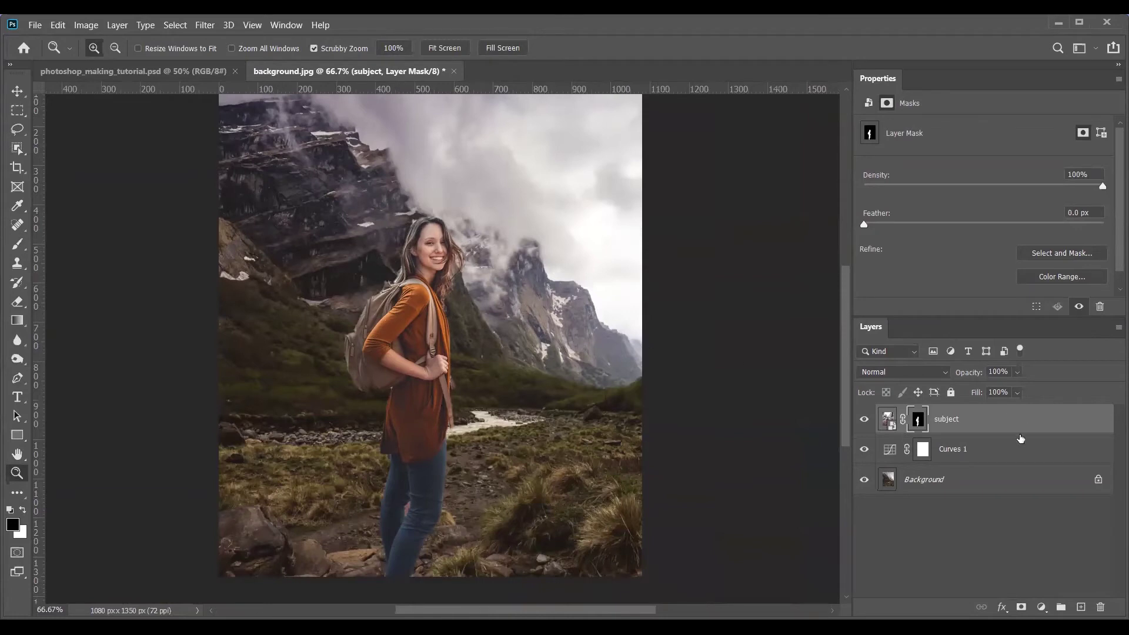
click(23, 249)
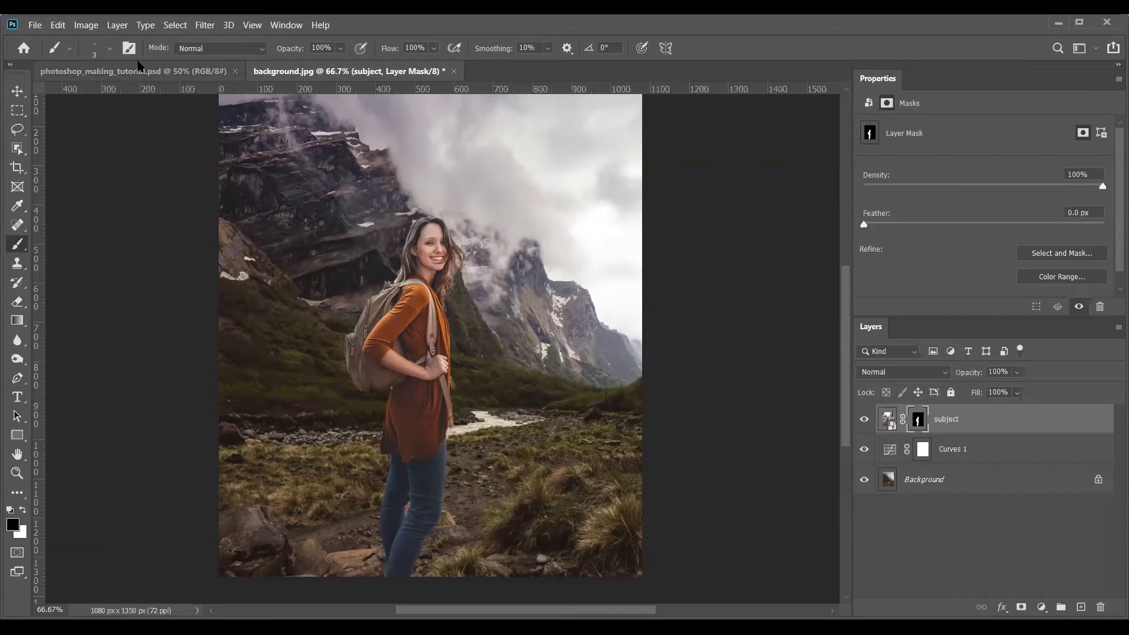
click(109, 48)
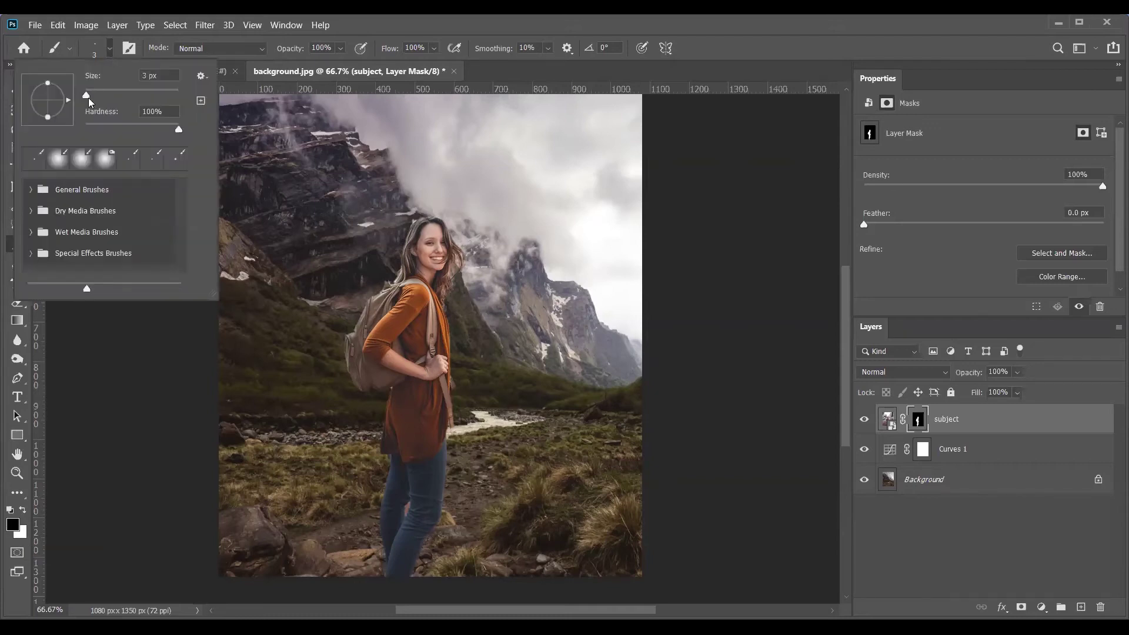
drag(89, 102, 98, 100)
key(Tab)
click(276, 276)
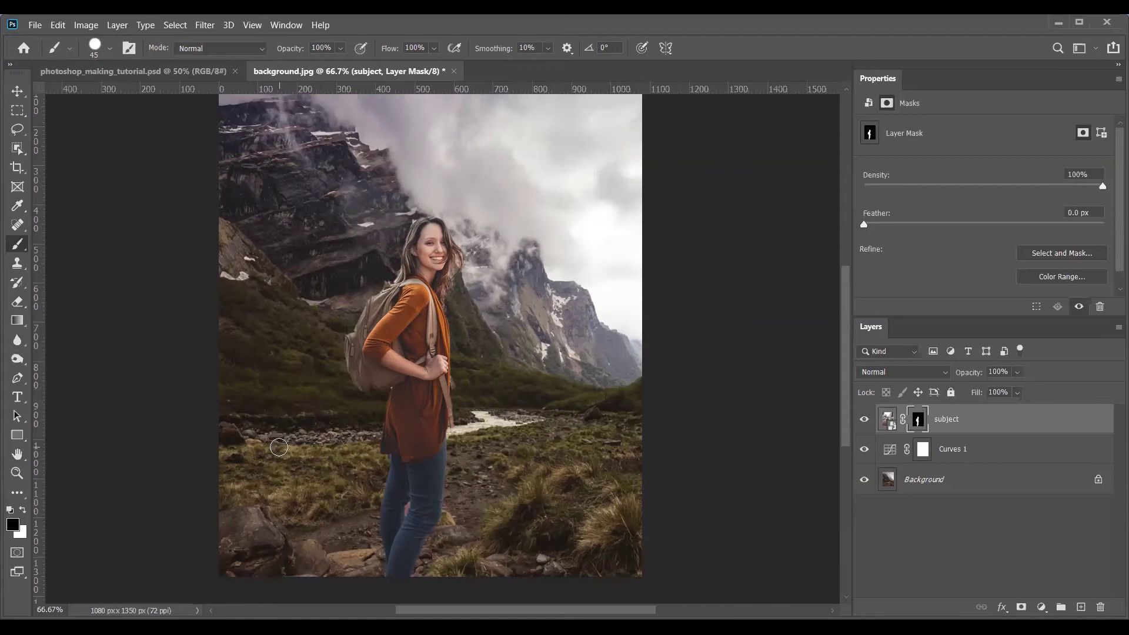
Try painting white on the subject mask beside the woman's hips, undo the stroke and restore black as the foreground color
key(x)
key(x)
key(x)
key(x)
key(x)
mouse_move(378, 427)
mouse_down()
mouse_move(312, 448)
mouse_move(322, 469)
mouse_move(339, 437)
mouse_move(348, 453)
mouse_move(295, 433)
mouse_move(316, 393)
mouse_move(306, 365)
mouse_up()
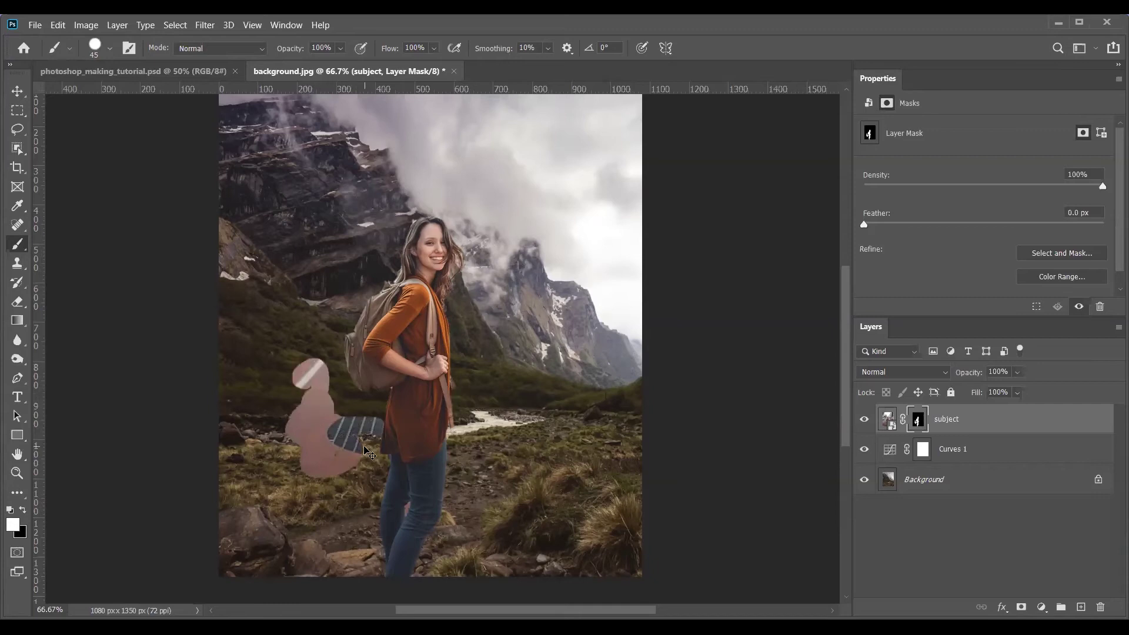
key(ctrl+z)
key(x)
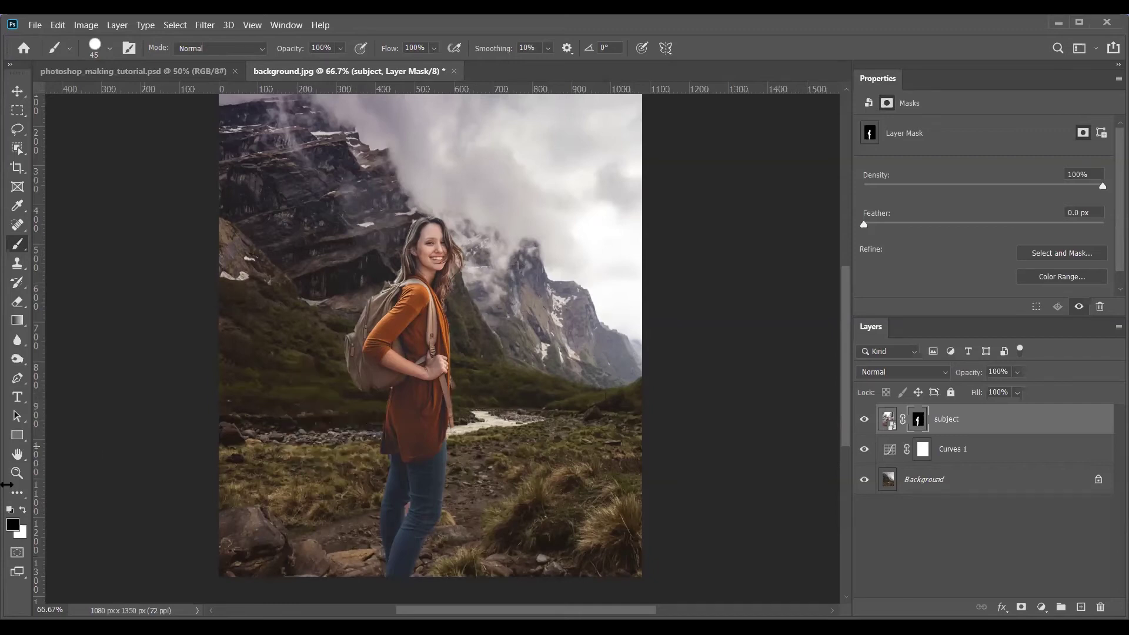
Try painting black on the subject mask across the woman's thighs and knees, then undo the strokes
mouse_move(394, 433)
mouse_down()
mouse_move(429, 464)
mouse_move(406, 479)
mouse_up()
drag(423, 520, 448, 536)
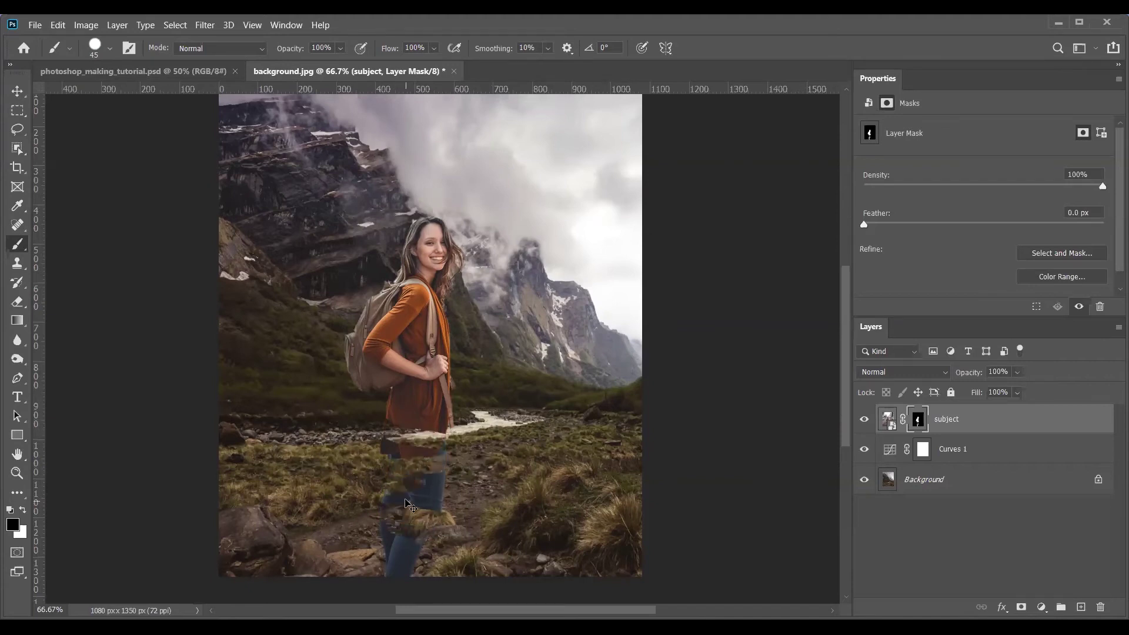
key(ctrl+z)
key(ctrl+z)
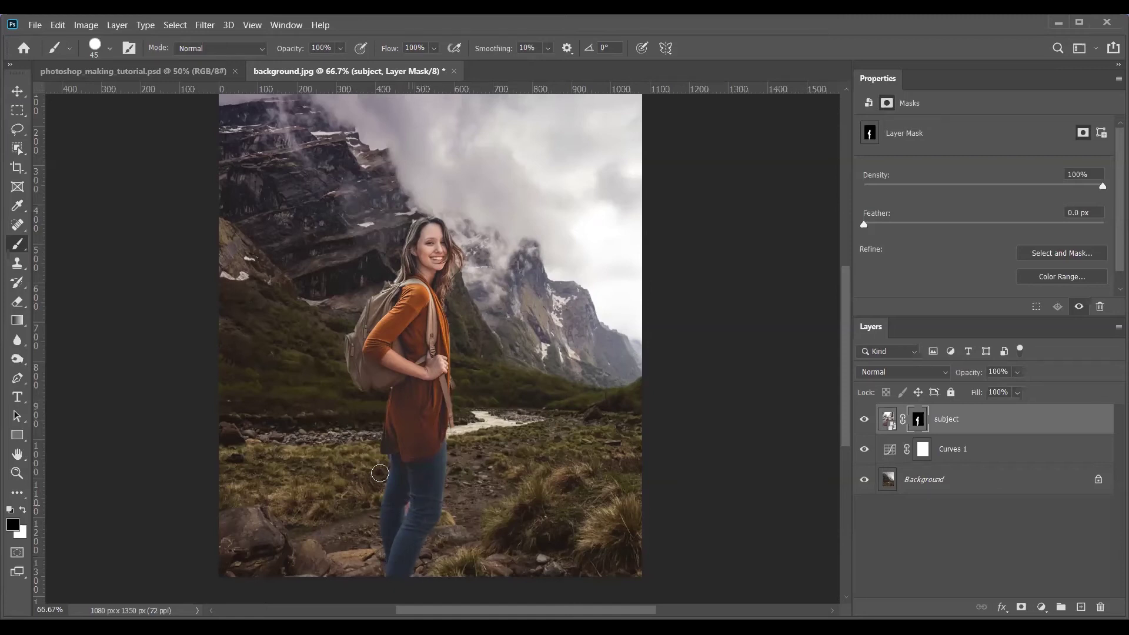
Set the brush size to 6 px and paint black on the subject mask along the back edge of the woman's hair
click(108, 50)
drag(92, 95, 89, 98)
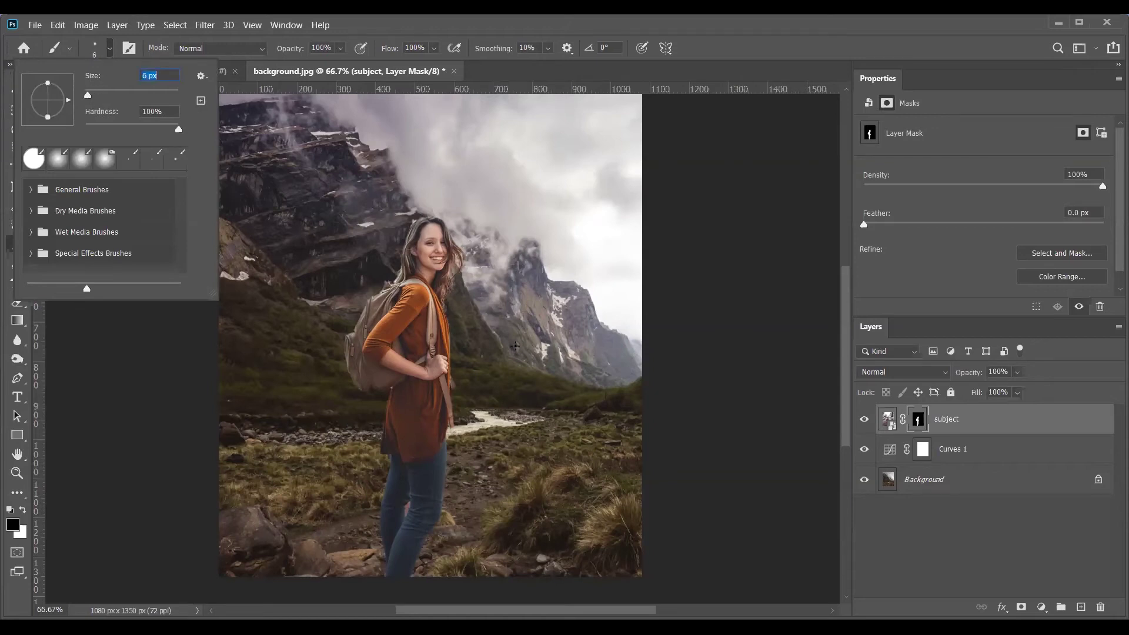
key(Return)
key(ctrl+space)
ctrl+click(440, 280)
ctrl+click(441, 276)
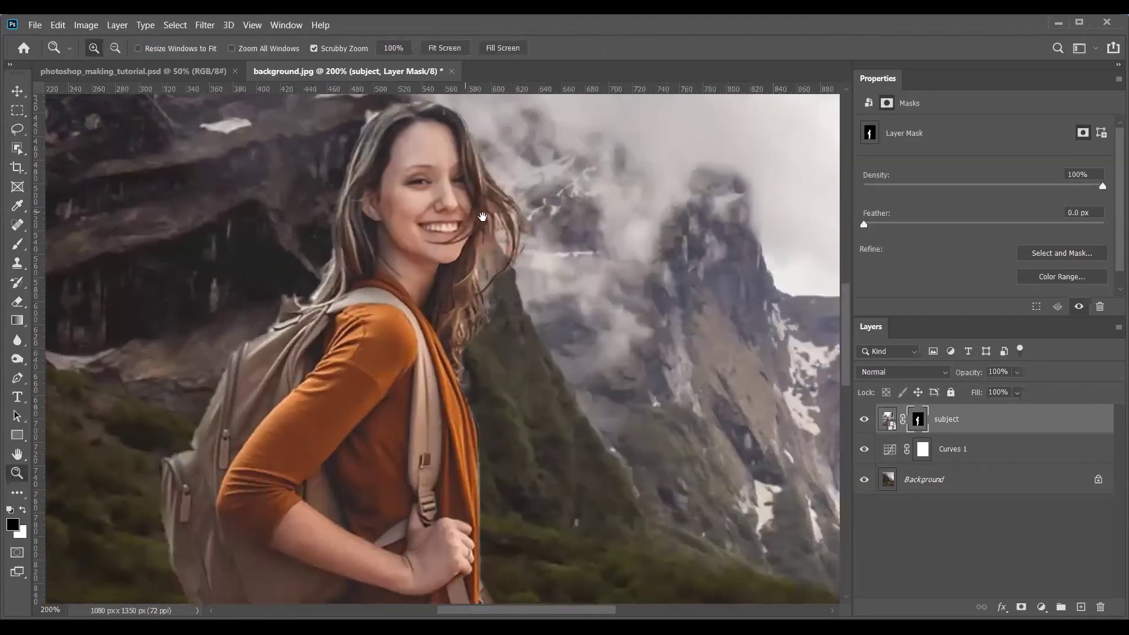
ctrl+click(480, 220)
ctrl+click(408, 277)
ctrl+click(378, 303)
scroll(461, 276, left, 2)
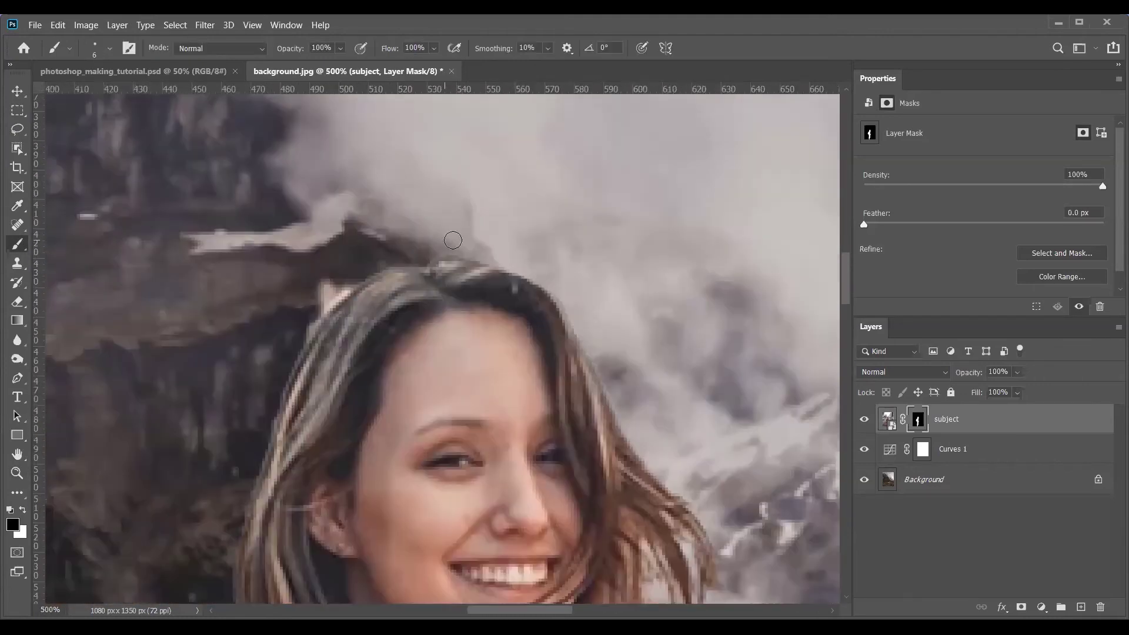
scroll(421, 258, left, 2)
scroll(470, 183, down, 2)
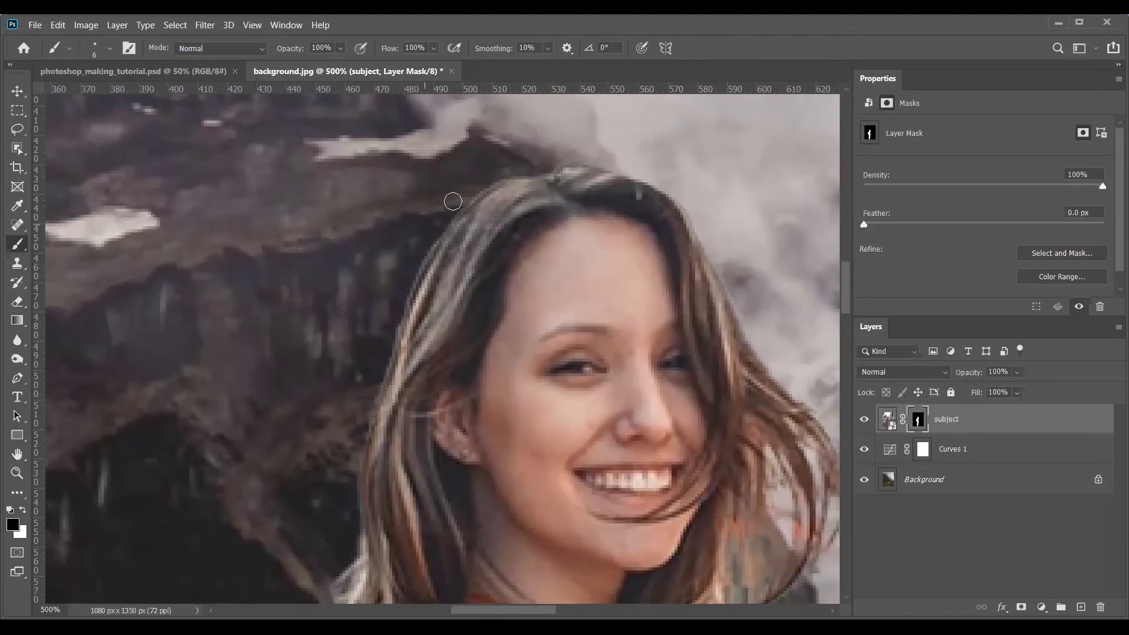
scroll(453, 198, down, 4)
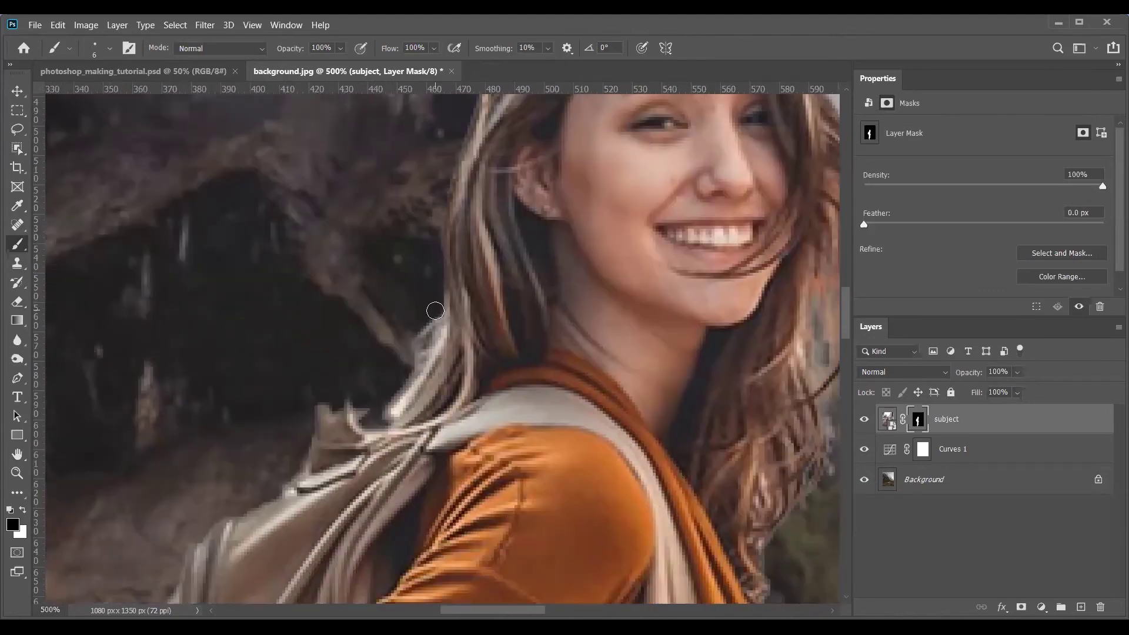
Restore the backpack's upper edge below the hair with white on the subject mask and trim the surplus there with black
scroll(433, 307, down, 2)
scroll(434, 307, left, 1)
scroll(433, 329, down, 2)
scroll(434, 329, left, 1)
key(x)
mouse_move(376, 353)
mouse_down()
mouse_move(378, 315)
mouse_move(353, 308)
mouse_move(250, 491)
mouse_up()
key(x)
mouse_move(308, 420)
mouse_down()
mouse_move(365, 303)
mouse_move(378, 365)
mouse_up()
Paint white on the subject mask down the backpack's outer back edge, ending with black as the foreground color
scroll(378, 365, down, 3)
scroll(379, 365, left, 3)
key(x)
mouse_move(411, 253)
mouse_down()
mouse_move(374, 340)
mouse_move(379, 280)
mouse_move(321, 438)
mouse_move(297, 451)
mouse_move(239, 531)
mouse_move(232, 494)
mouse_move(245, 446)
mouse_up()
key(x)
scroll(367, 311, down, 2)
key(x)
key(x)
Paint black on the subject mask along the lower edge of the backpack
scroll(326, 376, down, 3)
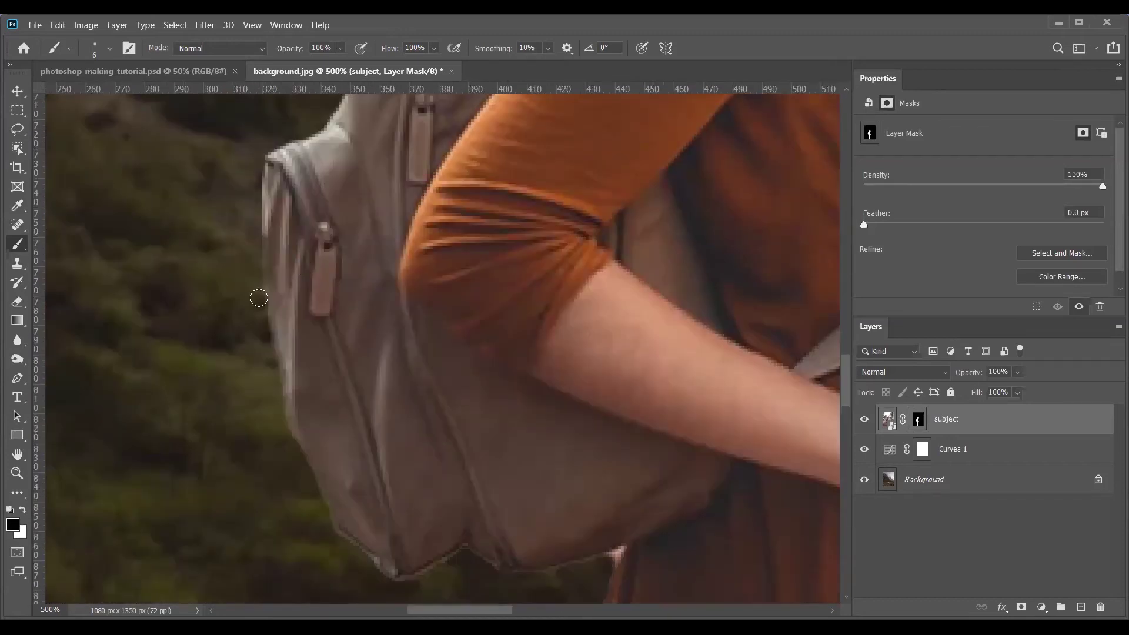
scroll(202, 368, down, 2)
scroll(201, 368, right, 2)
mouse_move(266, 410)
mouse_down()
mouse_move(189, 402)
mouse_move(316, 396)
mouse_move(343, 381)
mouse_move(407, 410)
mouse_move(463, 399)
mouse_up()
Set the brush size to 2 px and clean the mask in the corner where the backpack meets the orange top
right_click(464, 399)
click(605, 397)
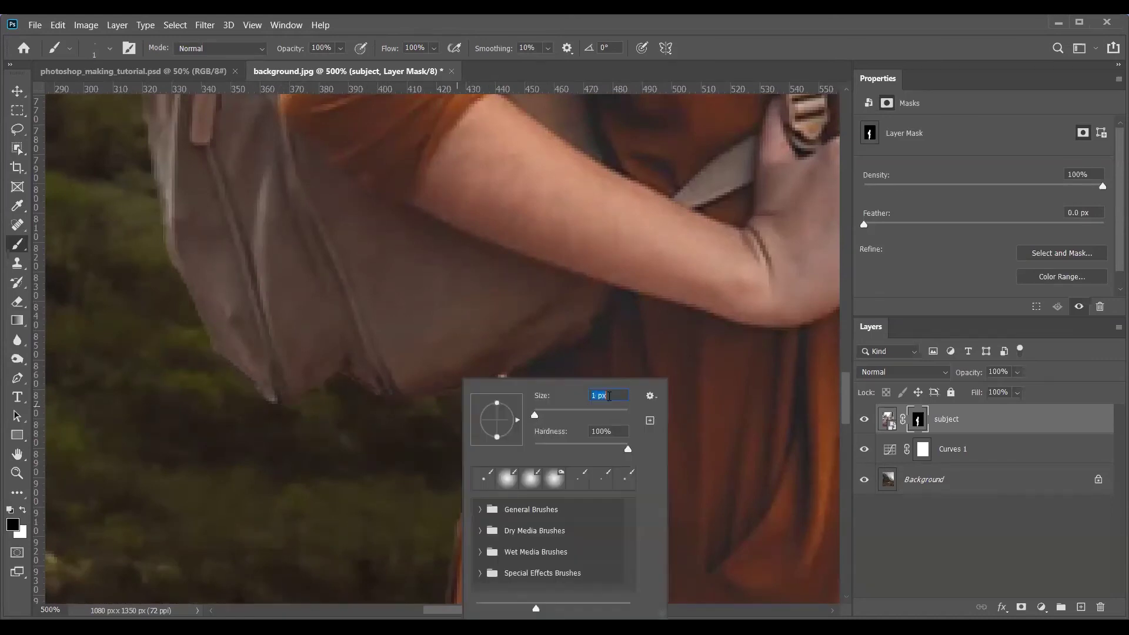
text(2)
key(Return)
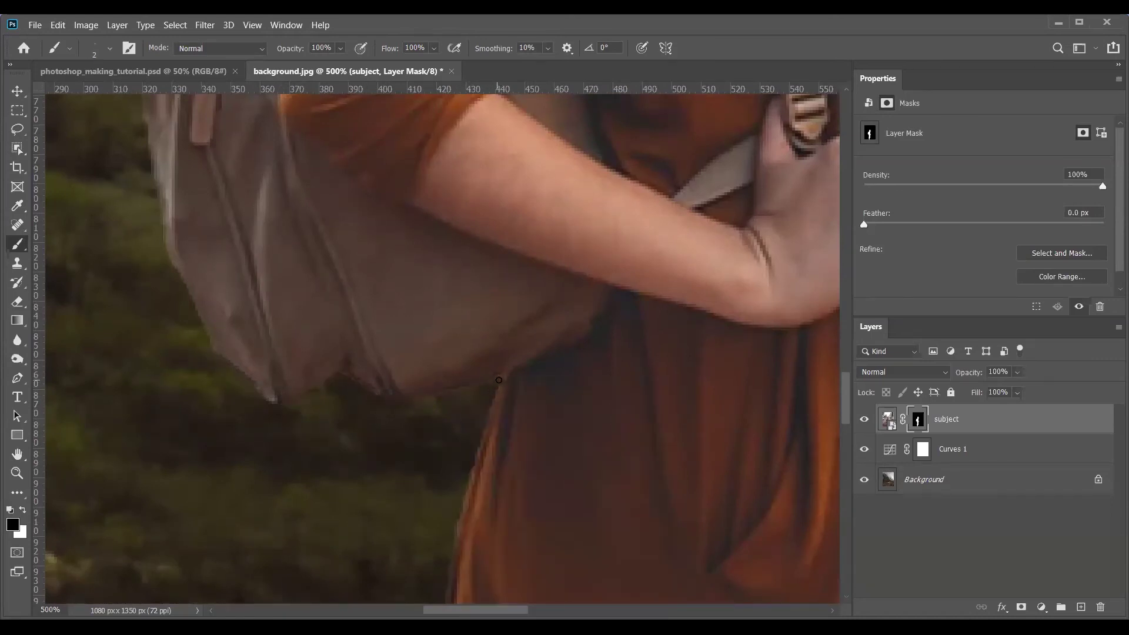
Set the brush size to 5 px and trim the subject mask along the back edge of the orange top
scroll(499, 380, down, 4)
scroll(410, 329, right, 2)
right_click(504, 283)
text(5)
key(Return)
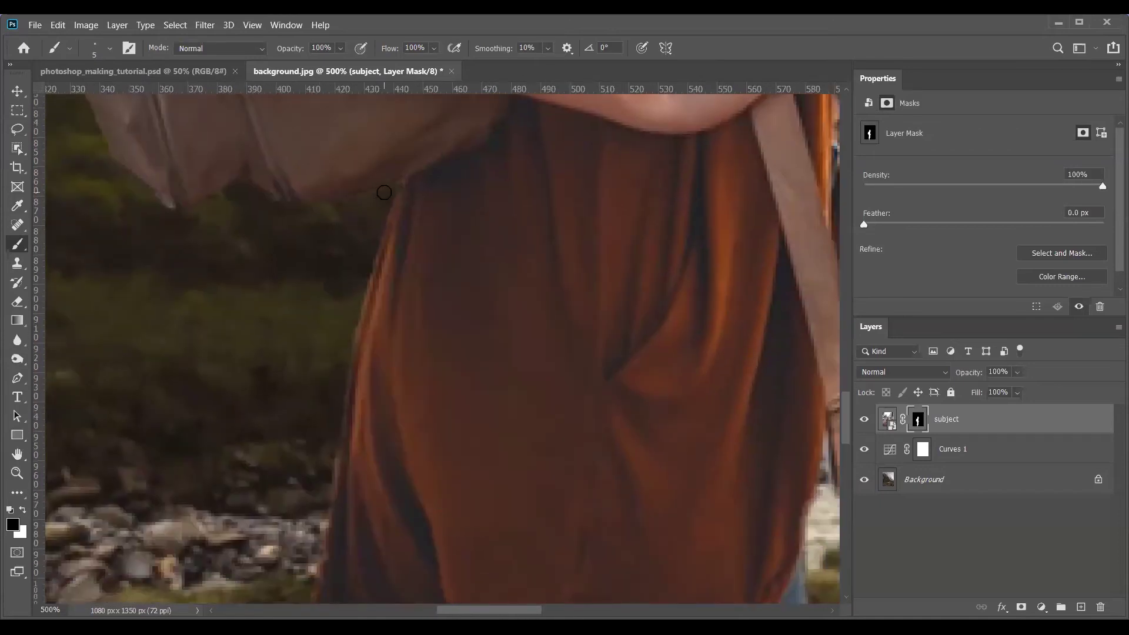
scroll(324, 383, down, 5)
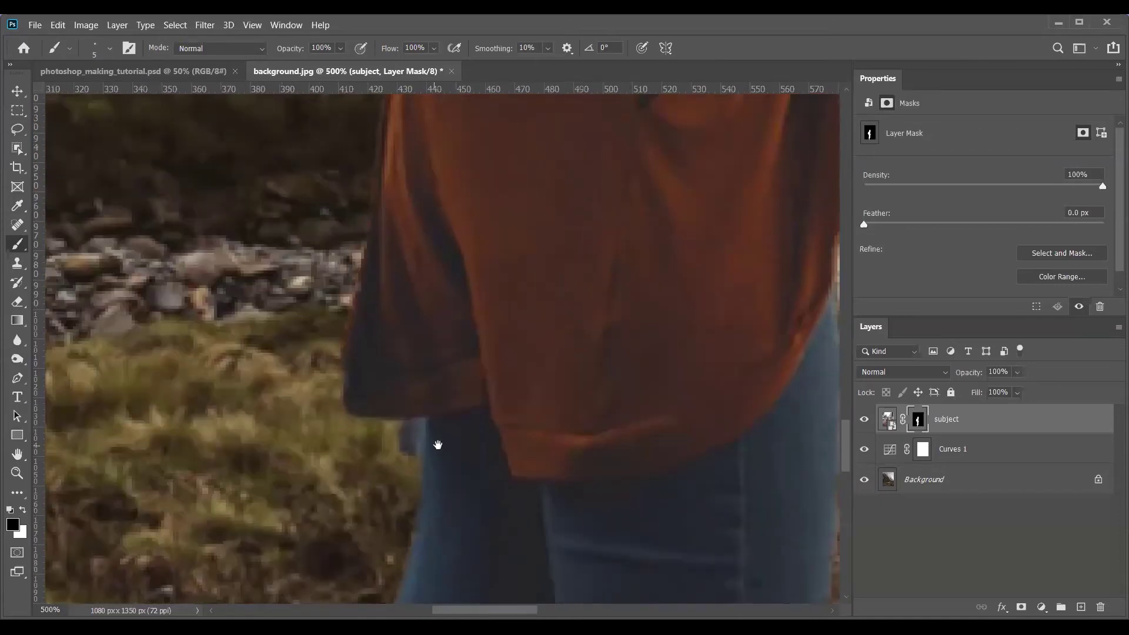
Paint white on the subject mask to restore the back edge of the jeans below the hem, then switch back to black
scroll(412, 376, down, 2)
scroll(403, 344, down, 1)
scroll(403, 344, right, 1)
key(x)
mouse_move(360, 315)
mouse_down()
mouse_move(356, 423)
mouse_move(333, 350)
mouse_move(355, 353)
mouse_move(347, 423)
mouse_move(344, 382)
mouse_up()
key(x)
Reduce the brush size to 2 px and paint black on the mask over the small gap between the woman's knees
scroll(423, 357, down, 5)
scroll(424, 357, up, 4)
key(bracketleft)
key(bracketleft)
key(bracketleft)
mouse_move(426, 294)
mouse_down()
mouse_move(392, 480)
mouse_move(428, 439)
mouse_move(435, 371)
mouse_move(471, 276)
mouse_move(419, 338)
mouse_move(394, 419)
mouse_move(424, 421)
mouse_move(435, 347)
mouse_move(452, 316)
mouse_move(427, 330)
mouse_up()
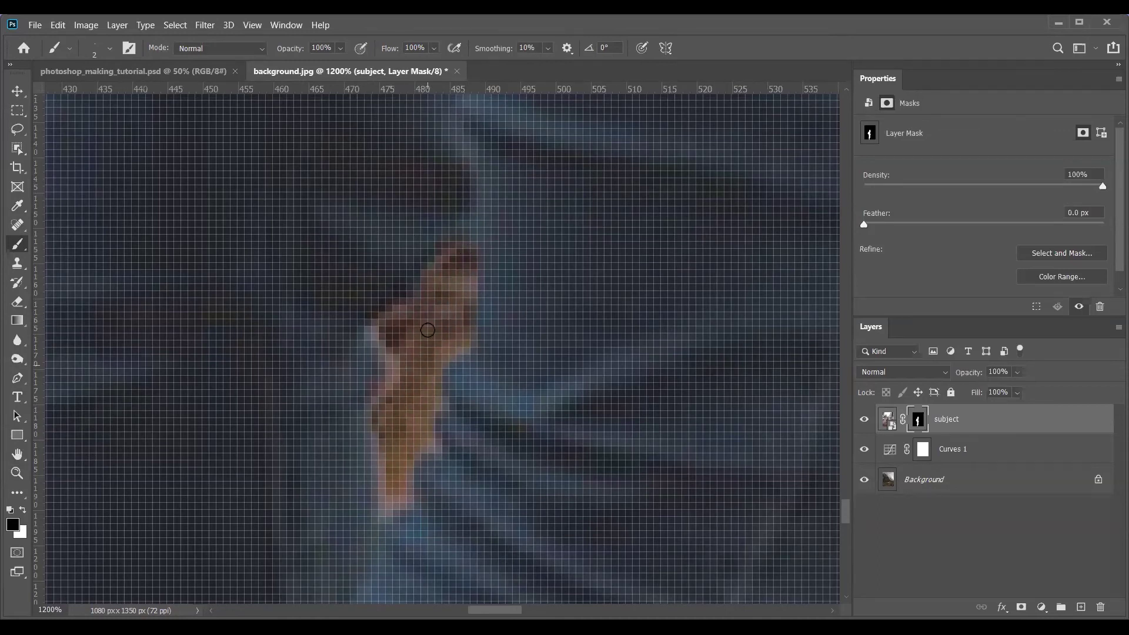
mouse_move(377, 422)
mouse_down()
mouse_move(385, 477)
mouse_move(392, 346)
mouse_move(447, 267)
mouse_up()
Clean the subject mask along the back edge of the woman's lower leg with the 2 px Brush
key(z)
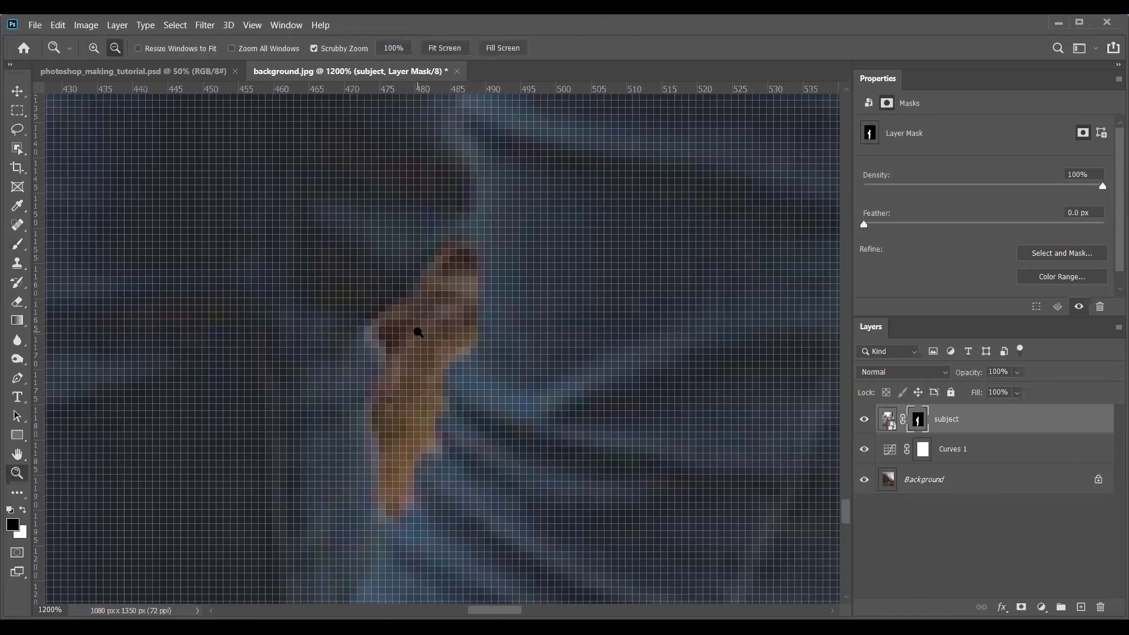
scroll(416, 328, down, 4)
scroll(356, 381, up, 2)
key(b)
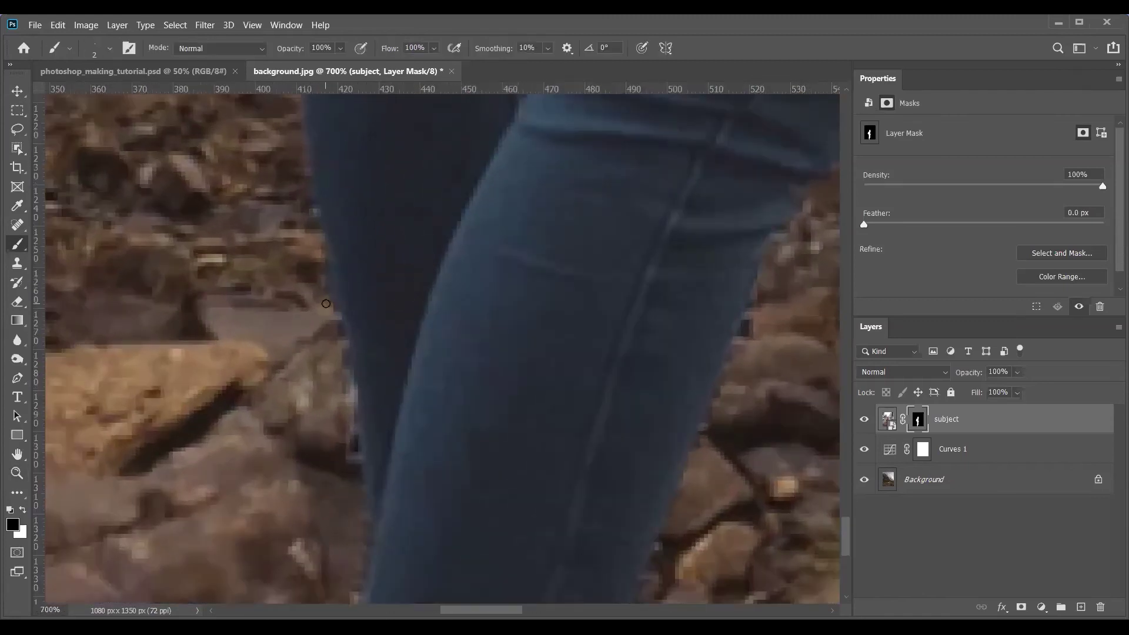
Set the brush size to 5 px and trim the subject mask along the front edge of the legs up to the hem
scroll(360, 408, right, 6)
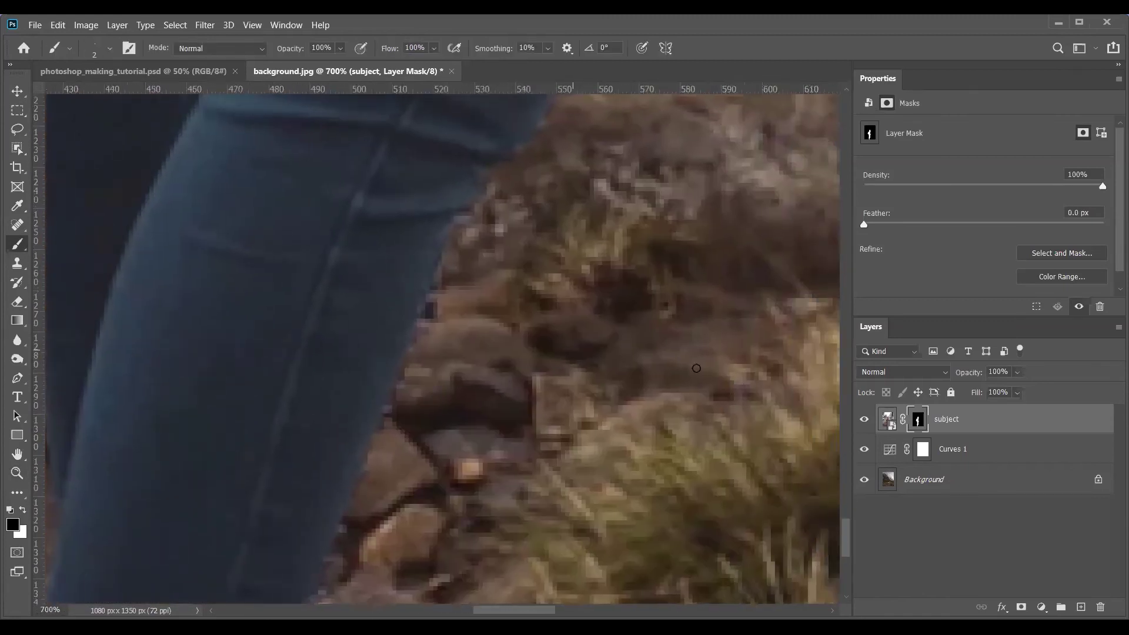
right_click(696, 368)
key(Return)
scroll(529, 411, down, 2)
scroll(386, 502, up, 5)
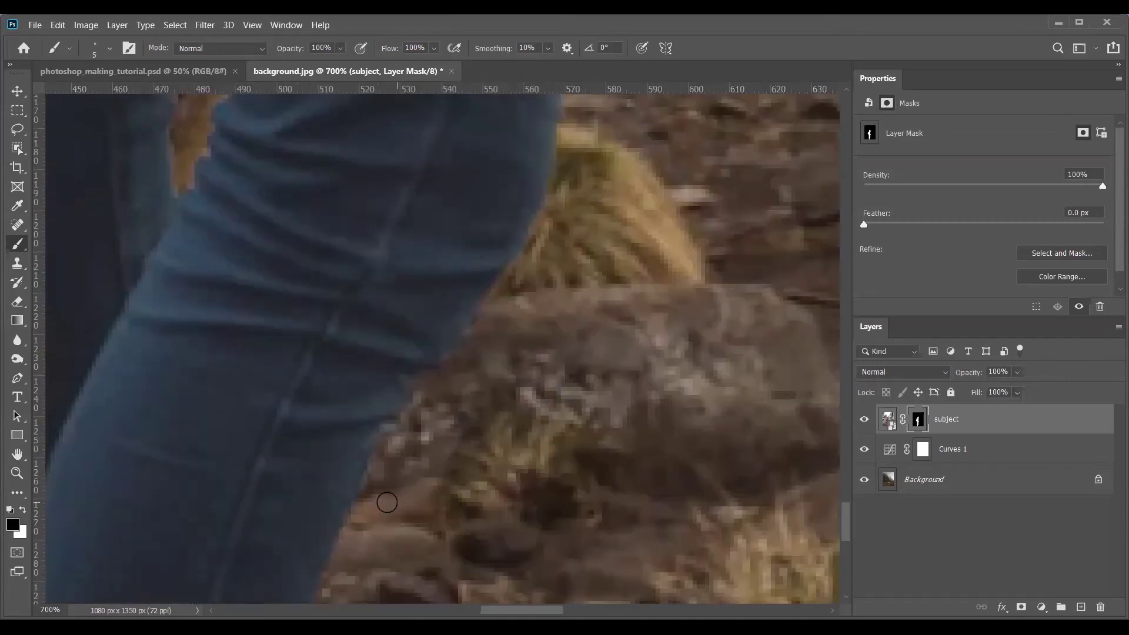
scroll(479, 328, up, 10)
scroll(411, 232, right, 4)
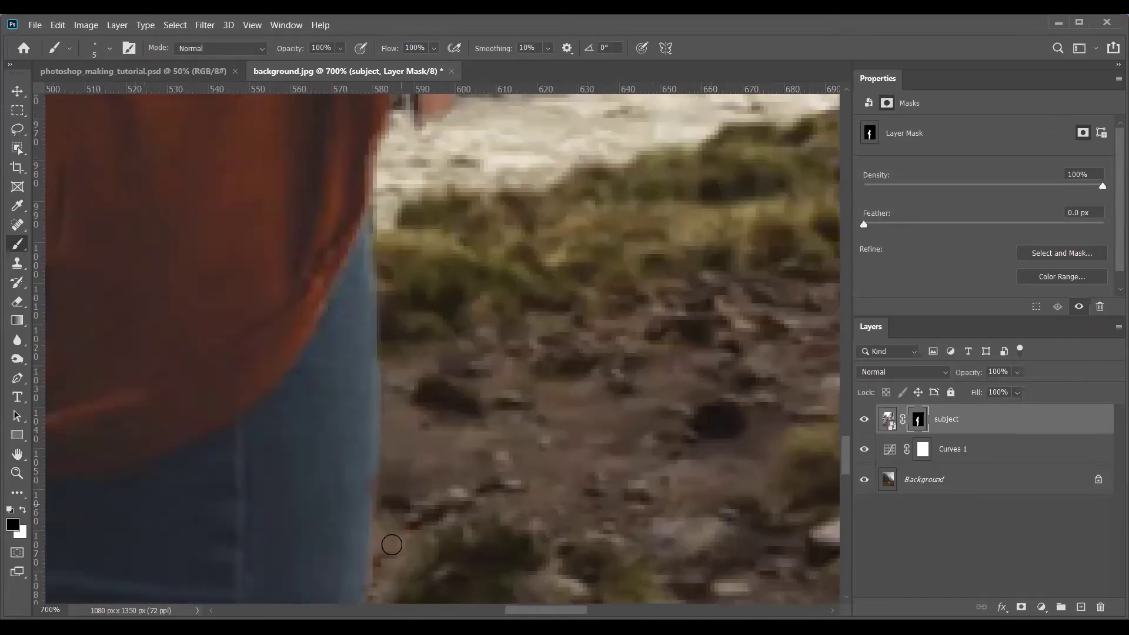
Set the brush size to 2 px and clean the mask between the hanging backpack strap and the front of the orange top
scroll(392, 545, up, 3)
scroll(391, 545, right, 2)
right_click(498, 260)
text(2)
key(Return)
scroll(428, 251, up, 5)
scroll(433, 417, left, 1)
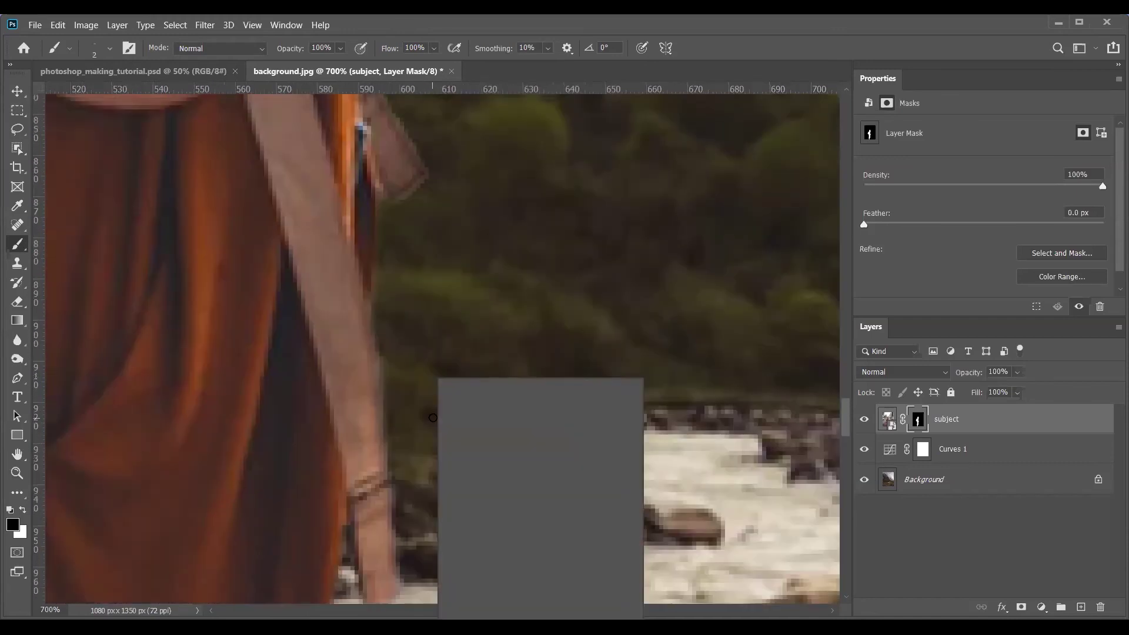
Enlarge the brush to 5 px and paint black on the subject mask around the loose strap end below the woman's hand
key(bracketright)
key(bracketright)
key(bracketright)
scroll(323, 404, up, 6)
scroll(399, 351, right, 1)
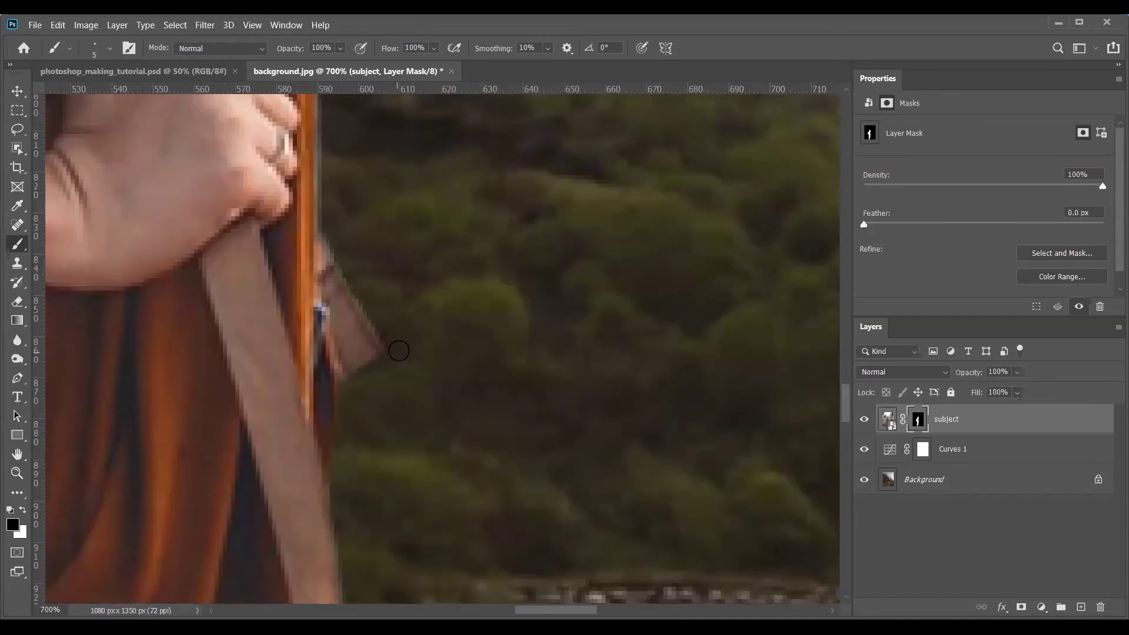
scroll(399, 351, up, 3)
drag(344, 353, 320, 203)
Paint black on the subject mask up the front edge of the orange top from the hand to the chest
scroll(320, 203, up, 10)
drag(323, 529, 319, 231)
scroll(390, 460, up, 7)
scroll(351, 457, up, 1)
drag(352, 456, 306, 305)
Trim the subject mask with black along the outer edge of the hair hanging below the woman's chin
scroll(676, 482, up, 4)
scroll(676, 482, left, 1)
mouse_move(357, 441)
mouse_down()
mouse_move(353, 383)
mouse_move(372, 298)
mouse_move(414, 252)
mouse_up()
scroll(396, 408, up, 4)
scroll(396, 408, right, 1)
drag(396, 408, 401, 276)
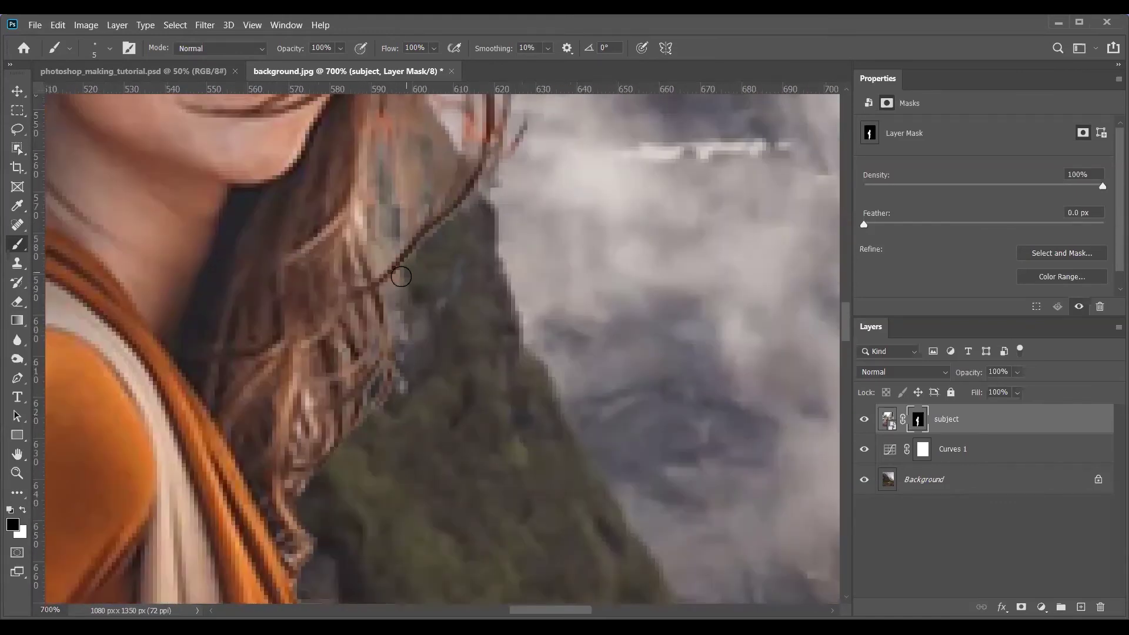
Clean the subject mask along the front edge of the hair from cheek level up to the crown
scroll(399, 376, up, 4)
scroll(399, 376, right, 1)
scroll(512, 449, up, 4)
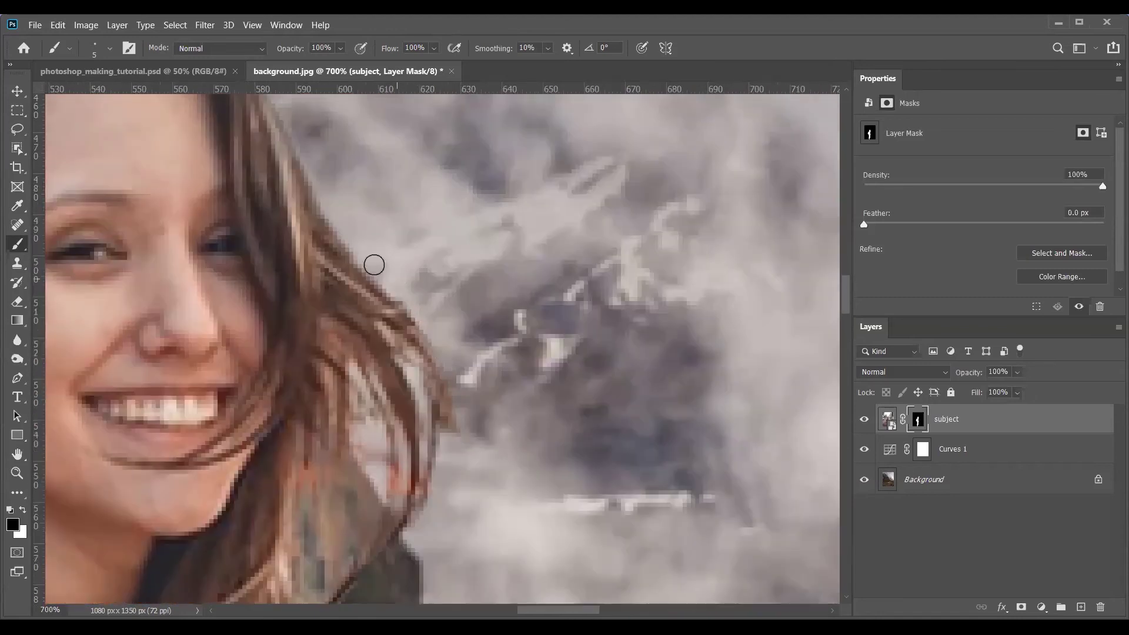
scroll(374, 265, up, 3)
scroll(374, 264, left, 1)
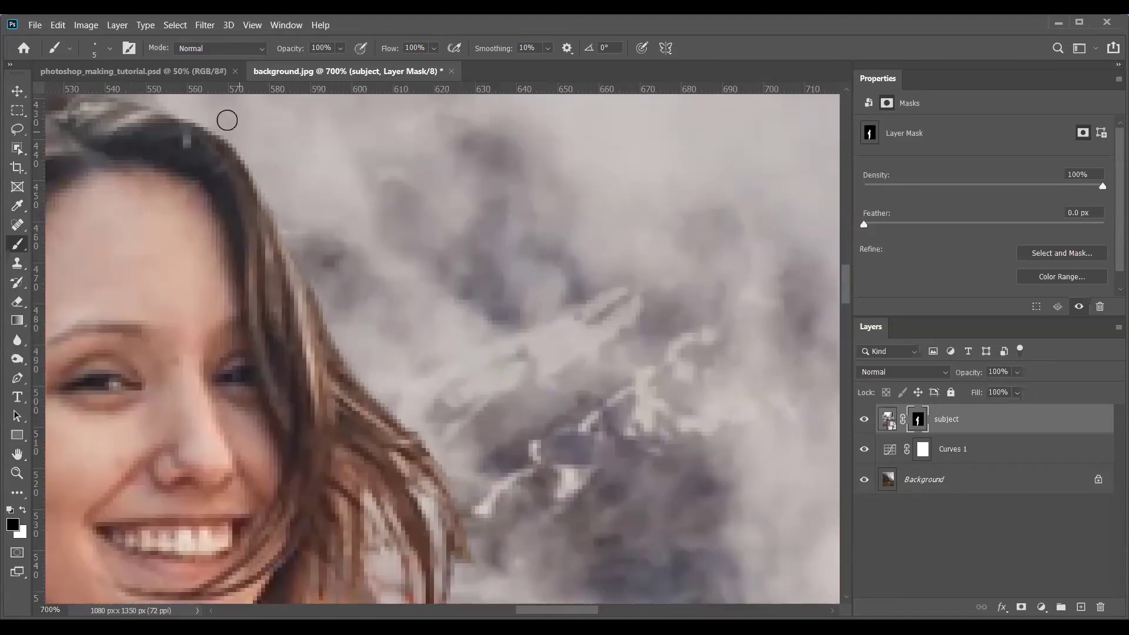
Reduce the brush size to 2 px and paint black on the mask over the leftover street background between the loose hair strands
scroll(227, 120, down, 3)
key(bracketleft)
key(bracketleft)
key(bracketleft)
mouse_move(328, 531)
mouse_down()
mouse_move(341, 508)
mouse_move(336, 371)
mouse_up()
mouse_move(376, 470)
mouse_down()
mouse_move(370, 387)
mouse_move(363, 461)
mouse_move(329, 511)
mouse_move(338, 390)
mouse_up()
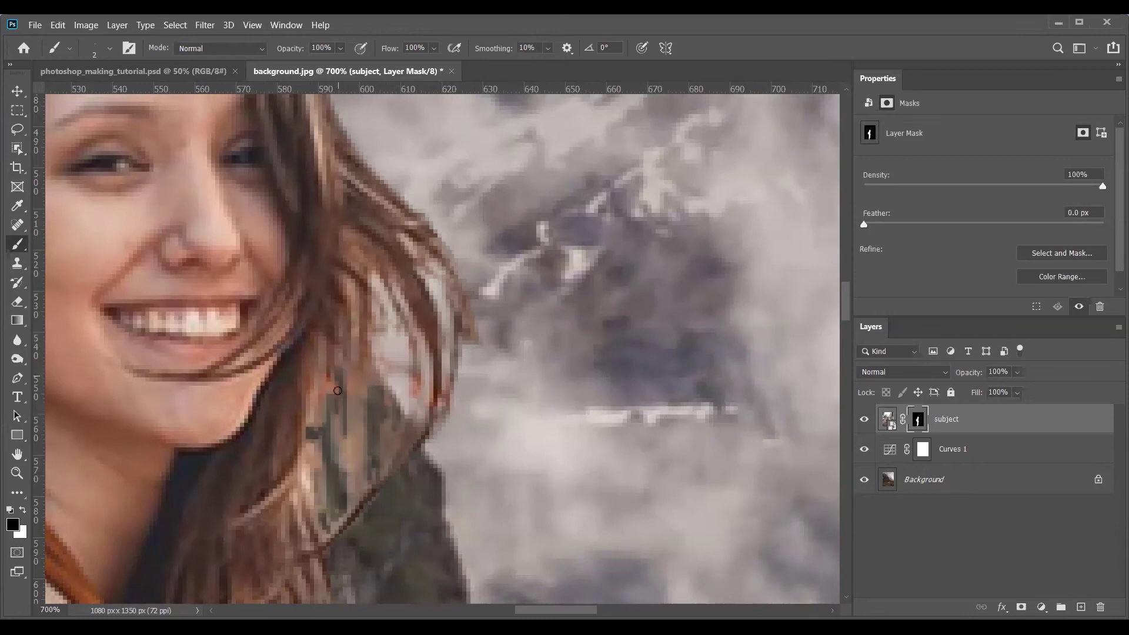
key(z)
drag(453, 403, 416, 351)
key(x)
key(z)
alt+click(524, 322)
click(534, 318)
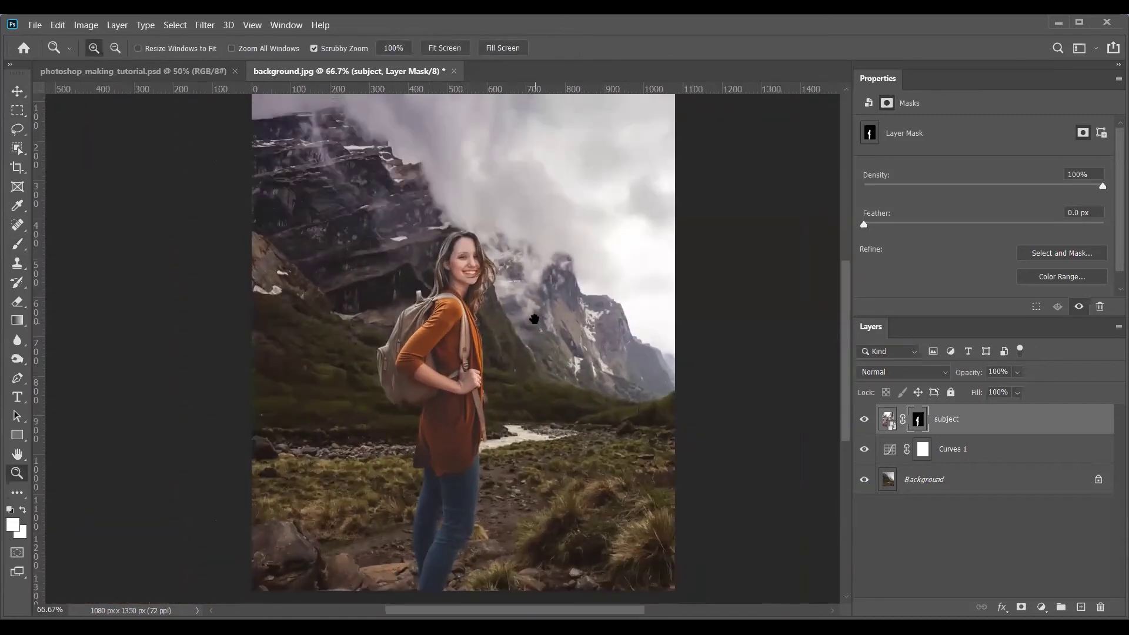
Add a Curves adjustment layer directly above the subject layer
key(v)
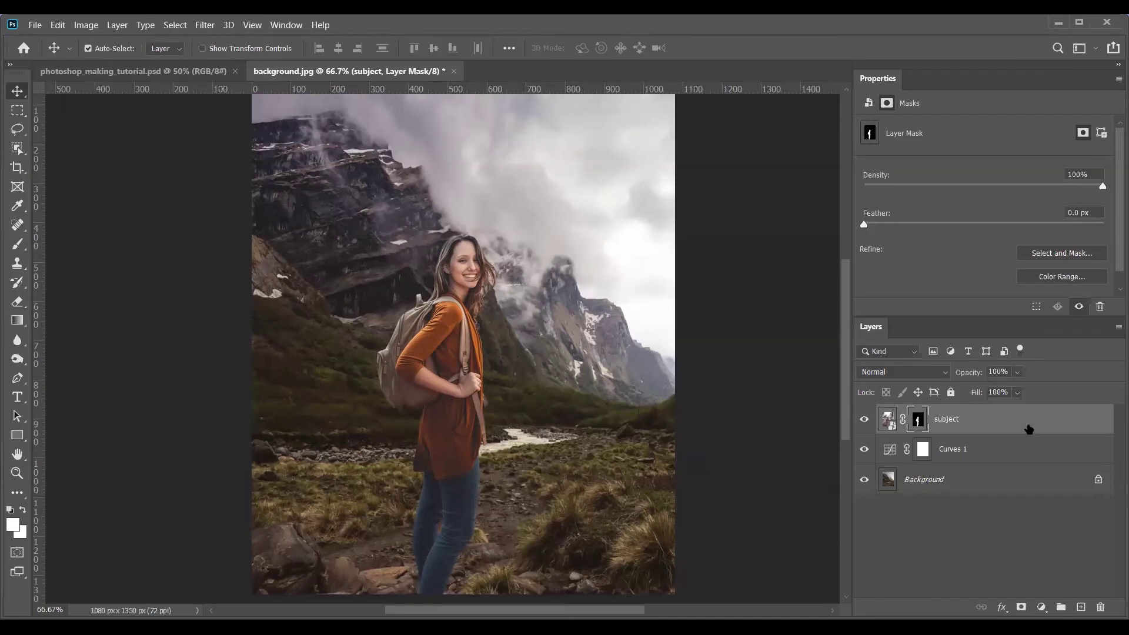
click(1012, 432)
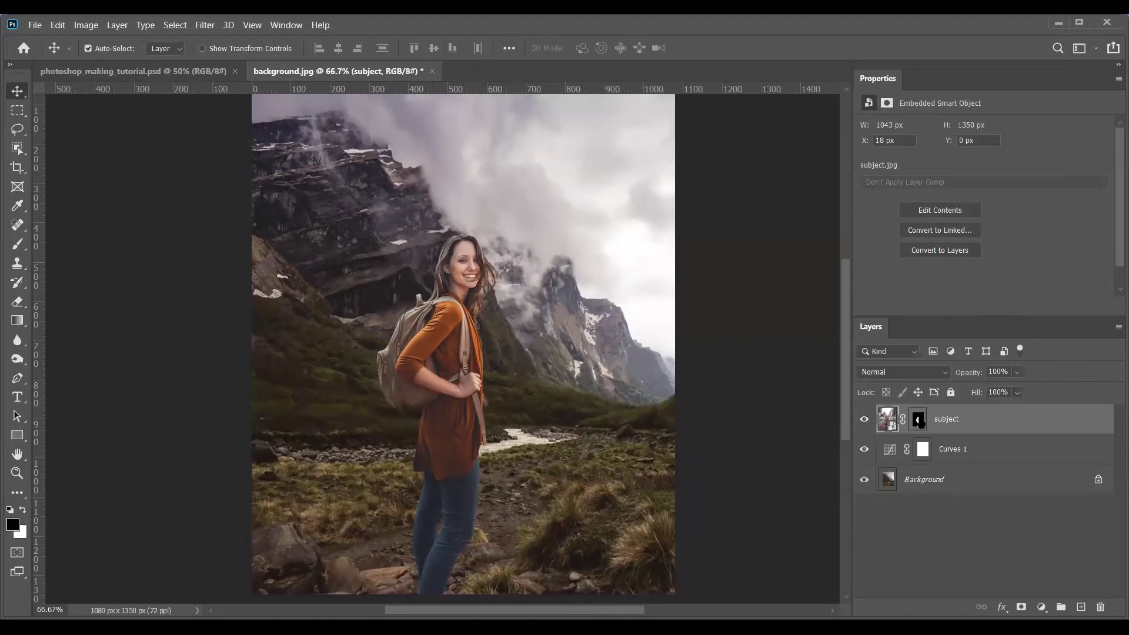
click(1042, 607)
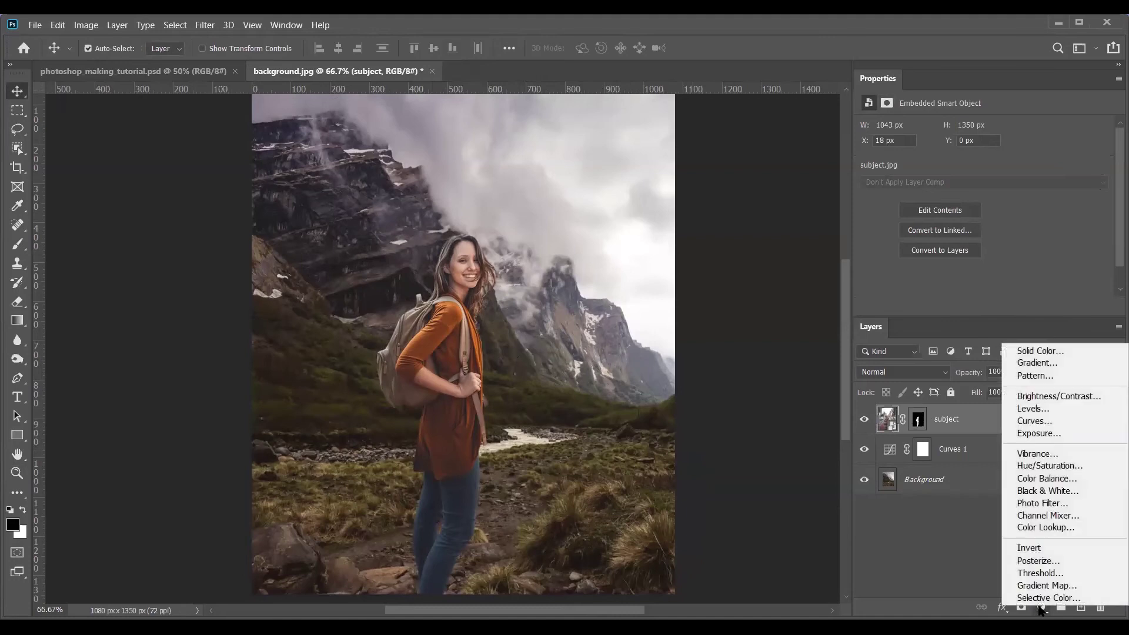
click(1053, 421)
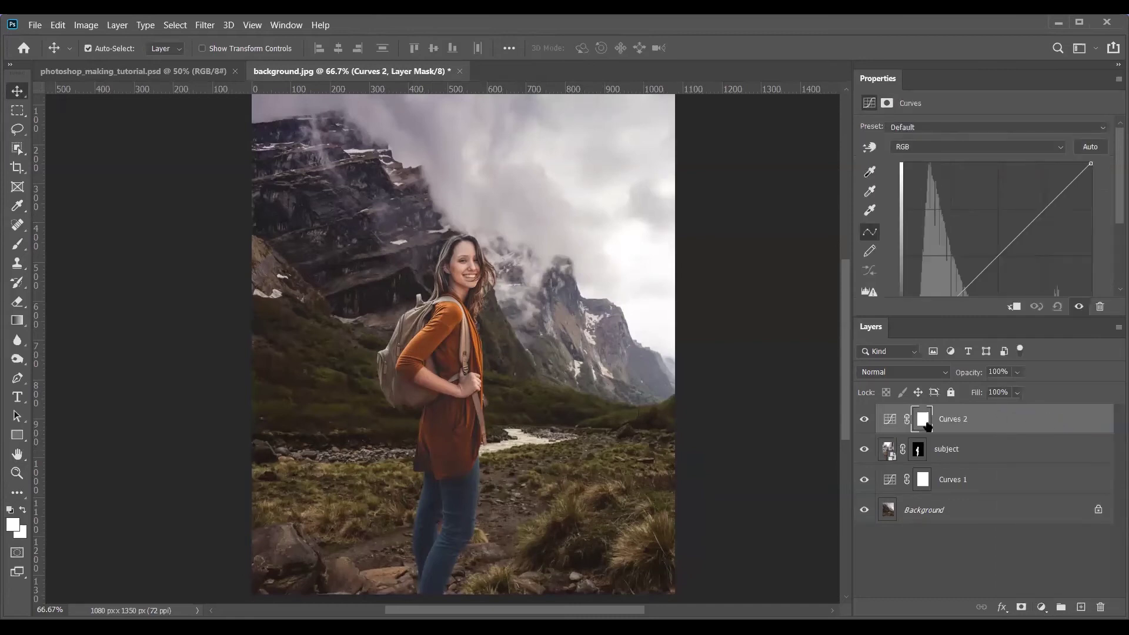
Try brightening the image by raising the middle of the Curves 2 curve, then undo the change
drag(1006, 247, 983, 218)
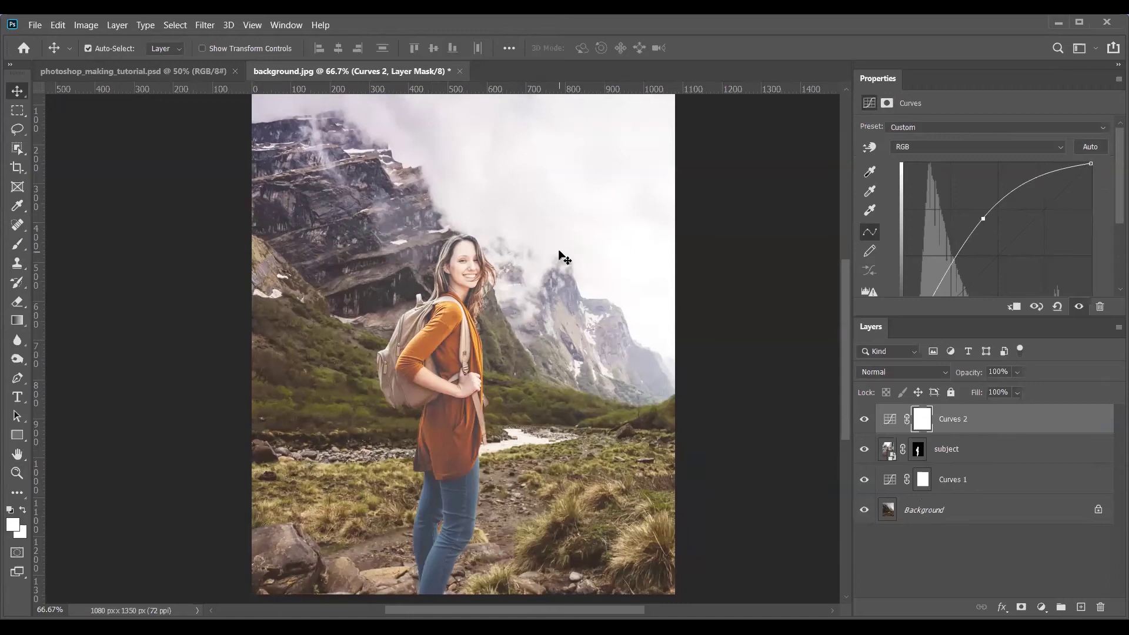
key(ctrl+z)
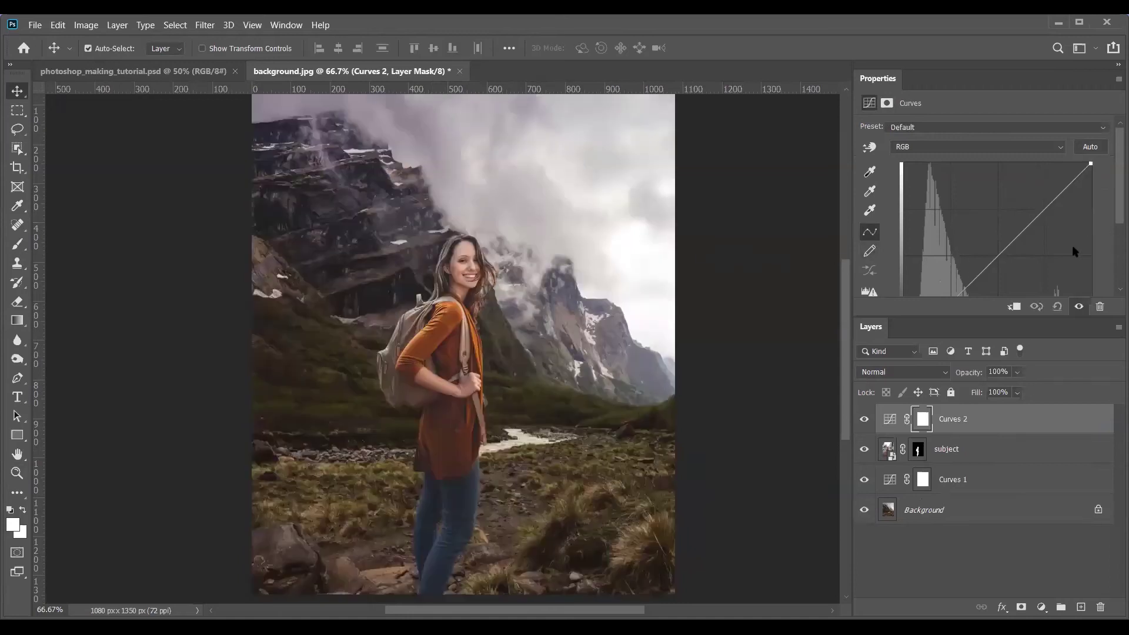
Clip the Curves 2 adjustment to the subject layer and make the adjustment active instead of its mask
click(1015, 308)
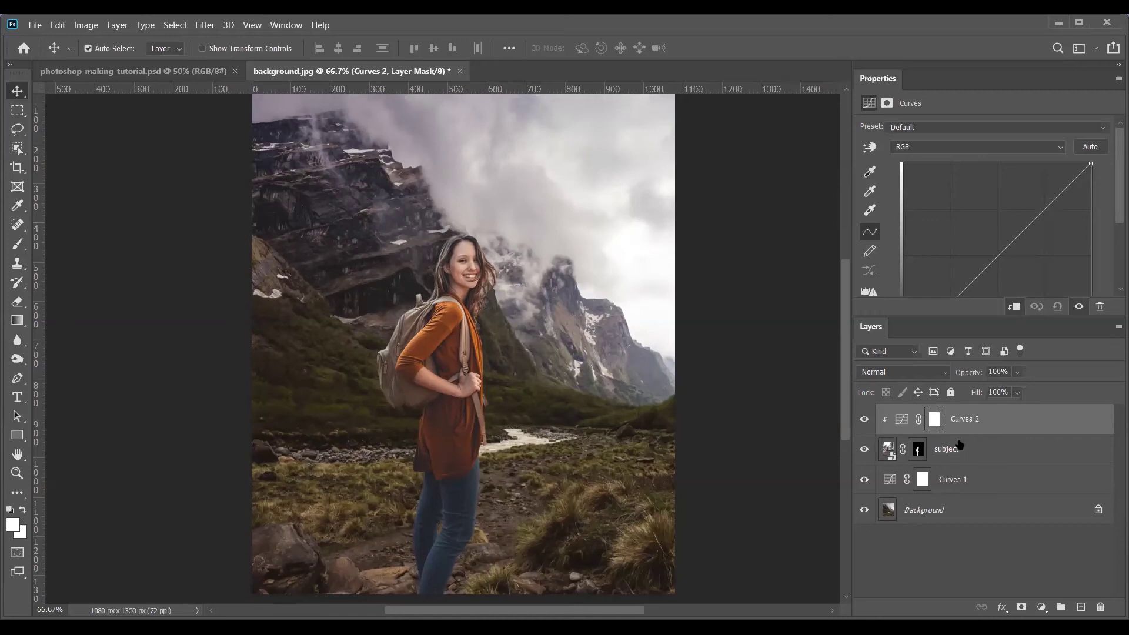
click(902, 420)
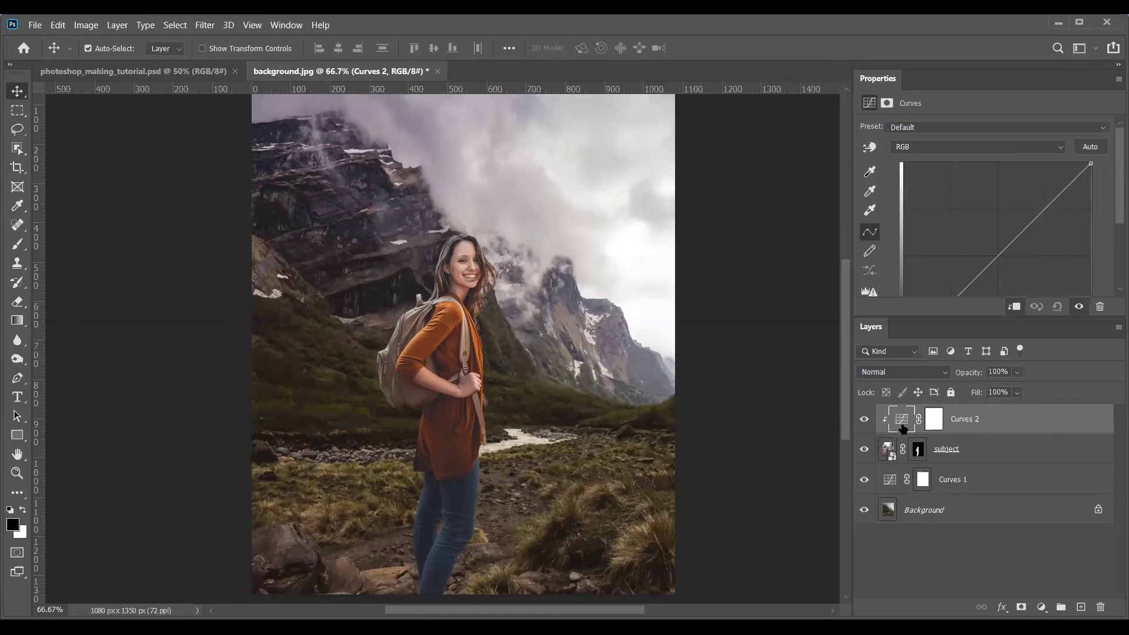
Open the Auto Color Correction Options for Curves 2 and choose the Find Dark & Light Colors algorithm
click(1091, 149)
alt+click(1091, 149)
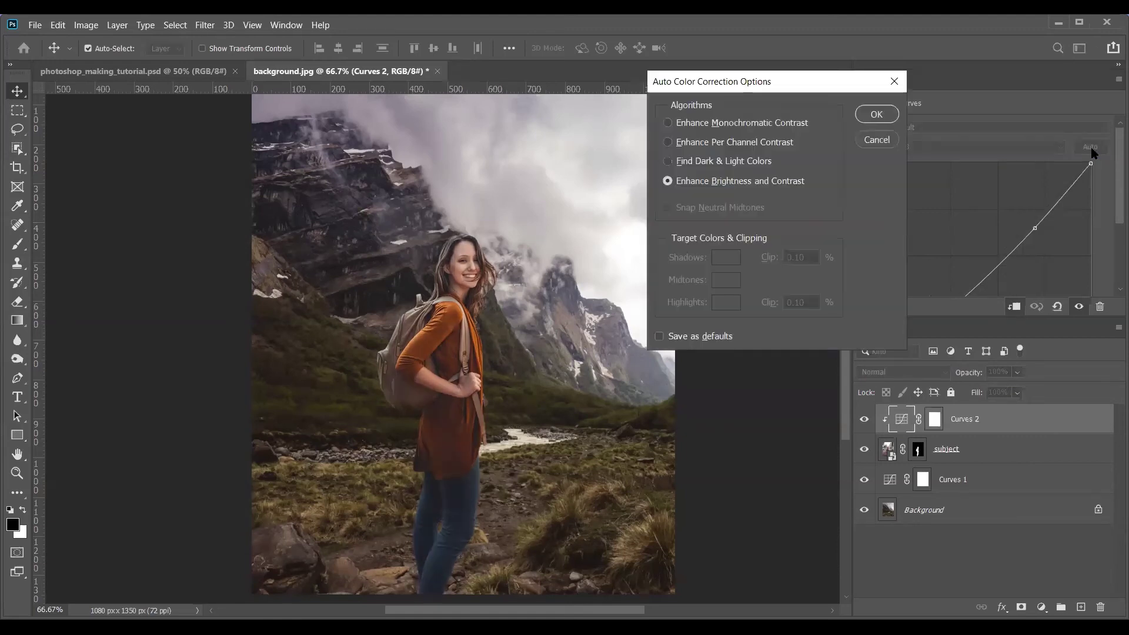
click(668, 162)
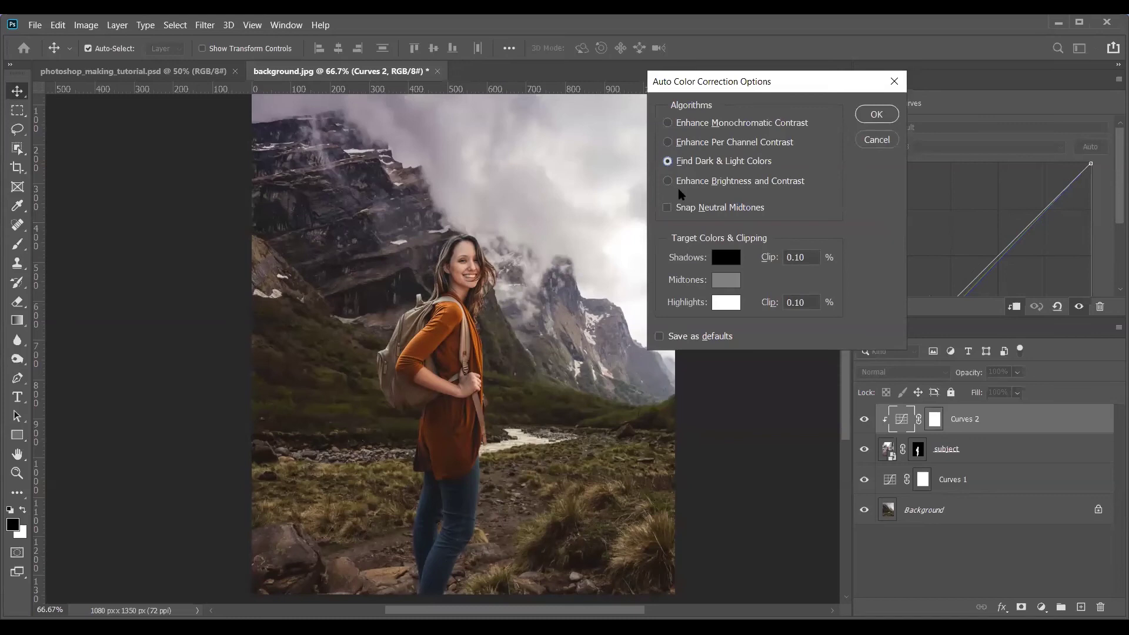
Set the target shadow color to #16120f, sampling a dark area of the riverbank and darkening it slightly
click(725, 259)
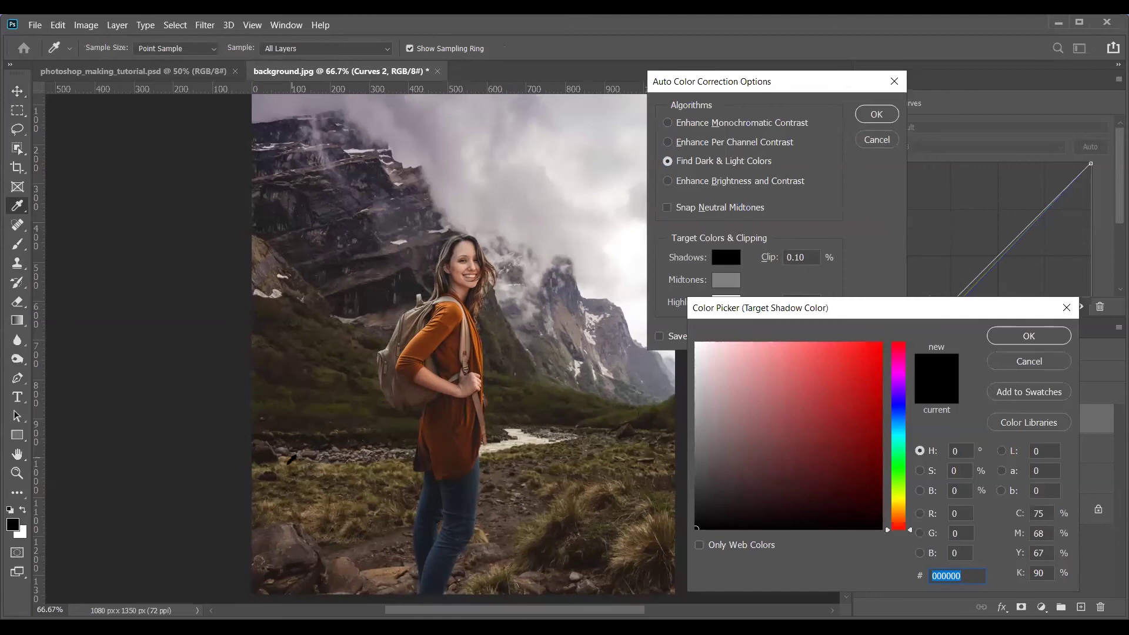
click(271, 457)
click(271, 457)
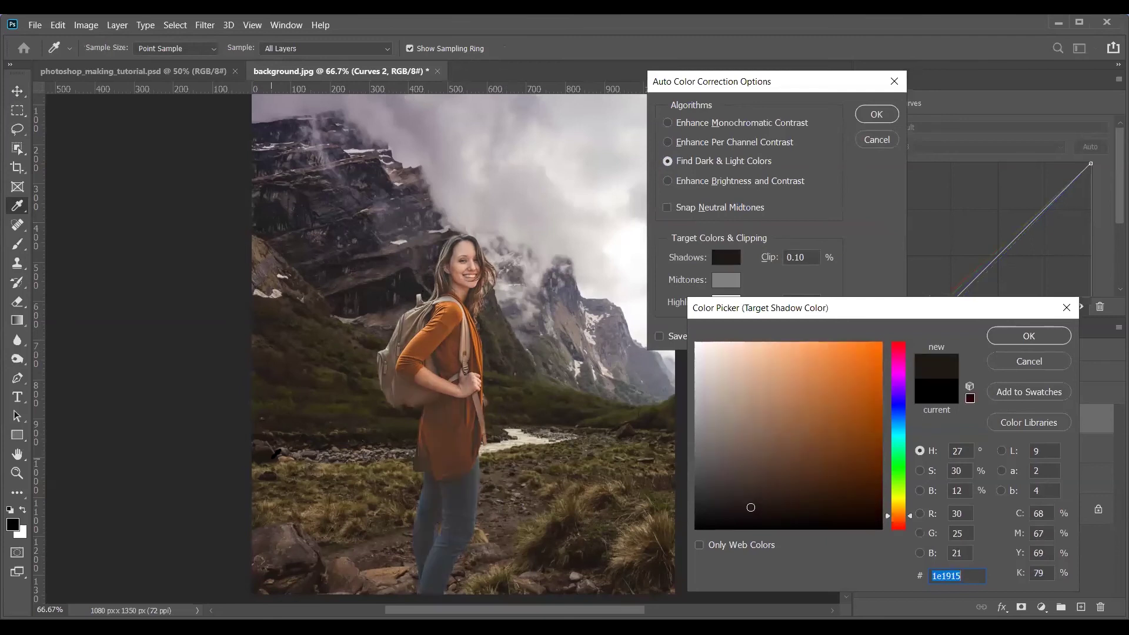
click(751, 510)
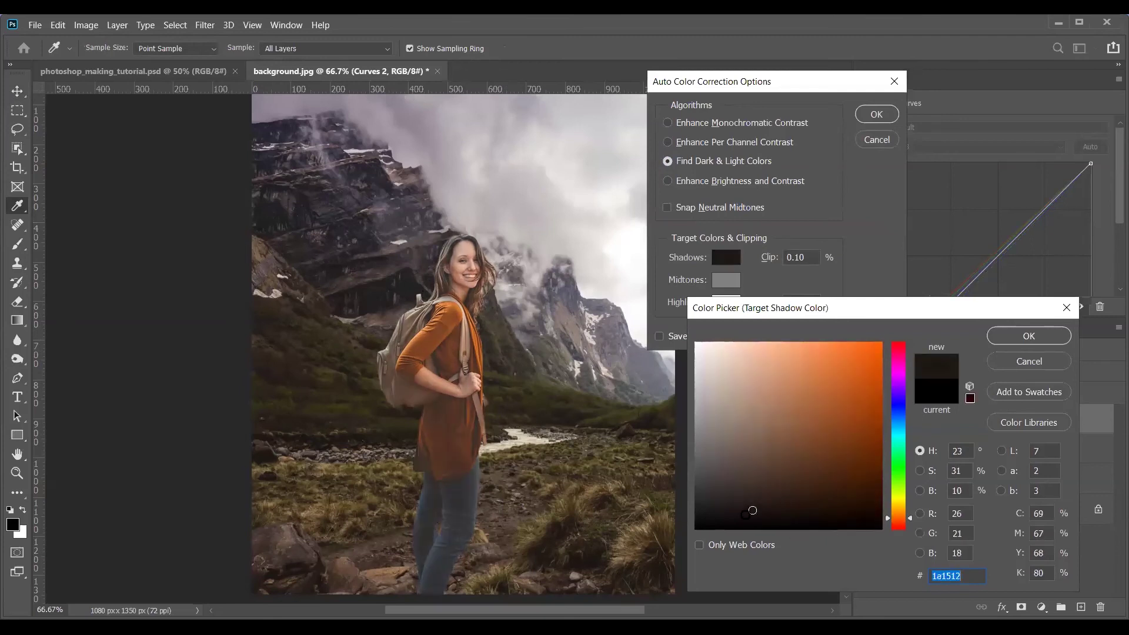
click(751, 513)
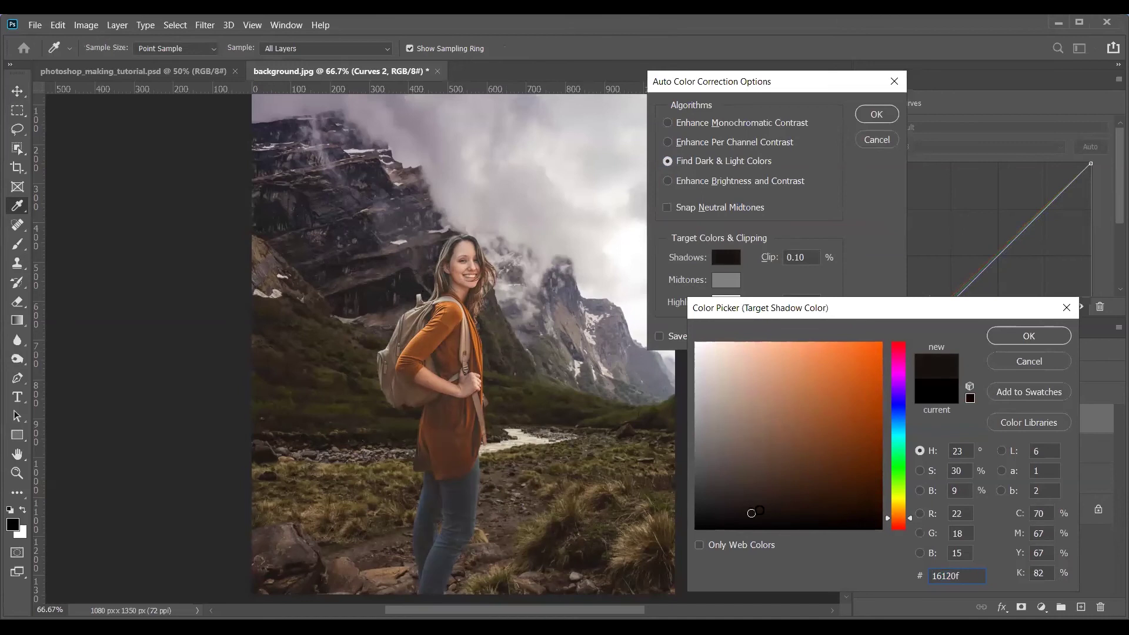
click(1026, 336)
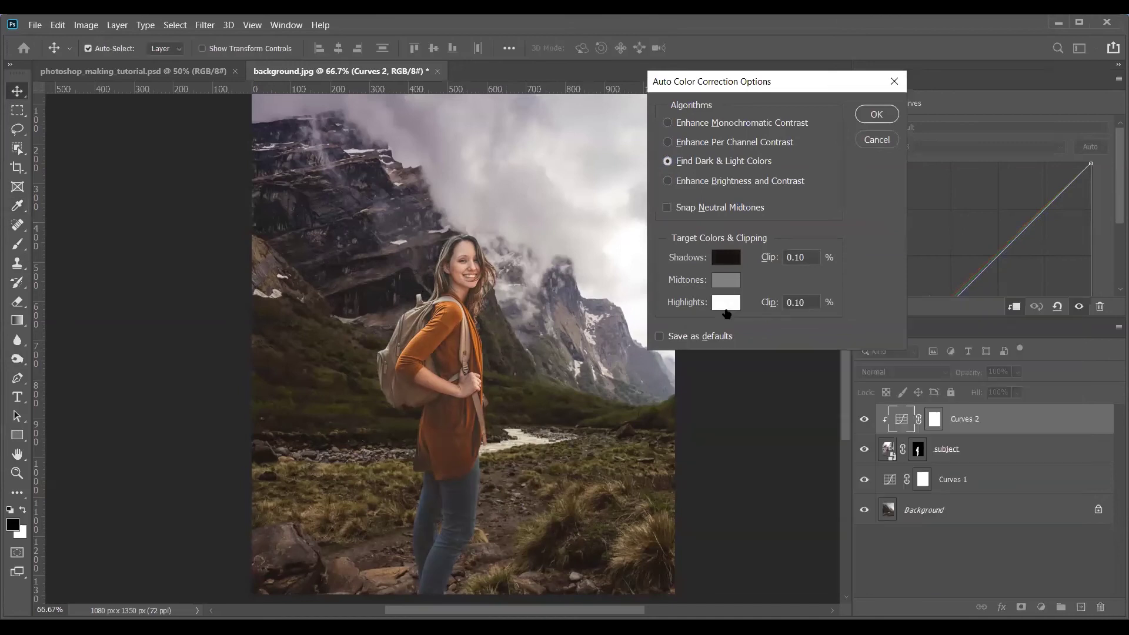
Set the target highlight color to #fcfdfd by sampling the brightest part of the clouds
click(725, 302)
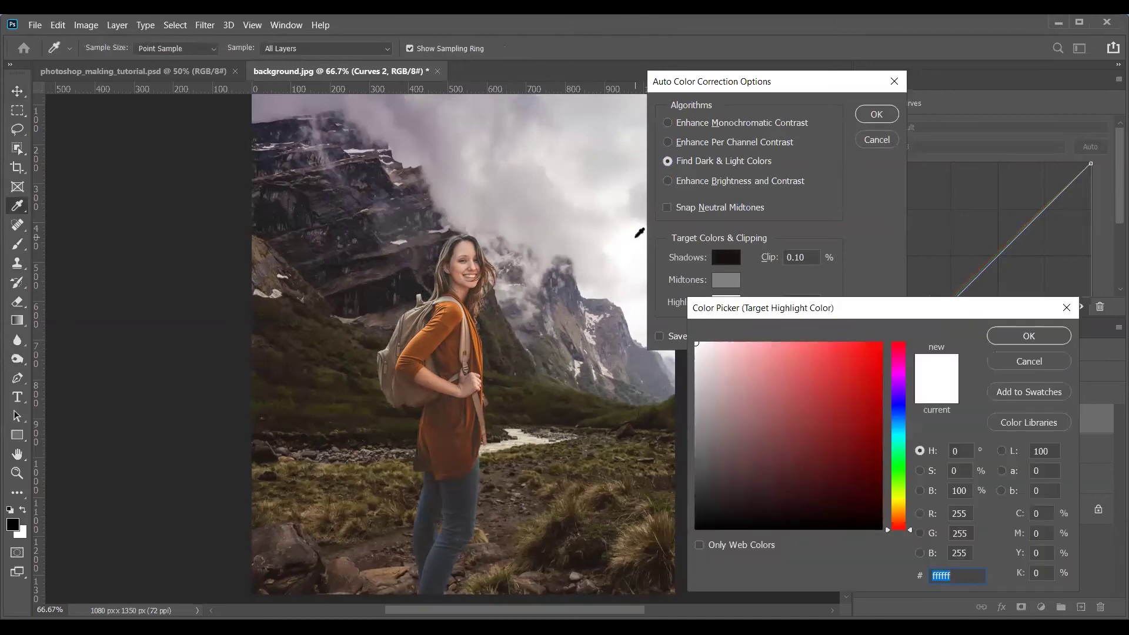
click(616, 248)
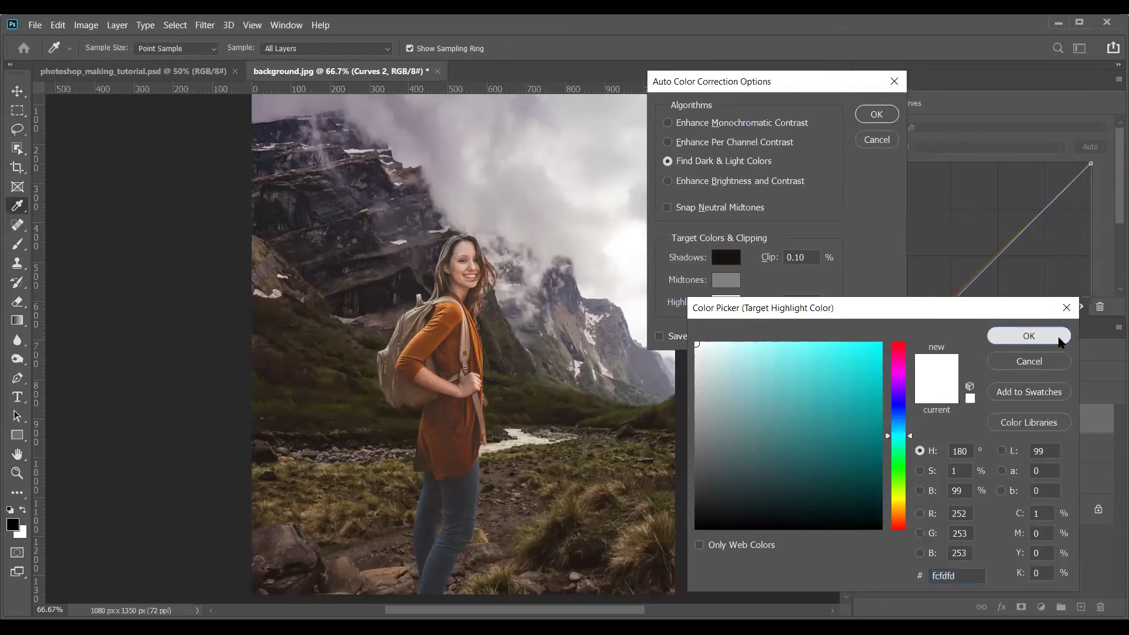
click(1028, 336)
Enable Snap Neutral Midtones and apply the auto color correction without saving the target colors as defaults
click(673, 208)
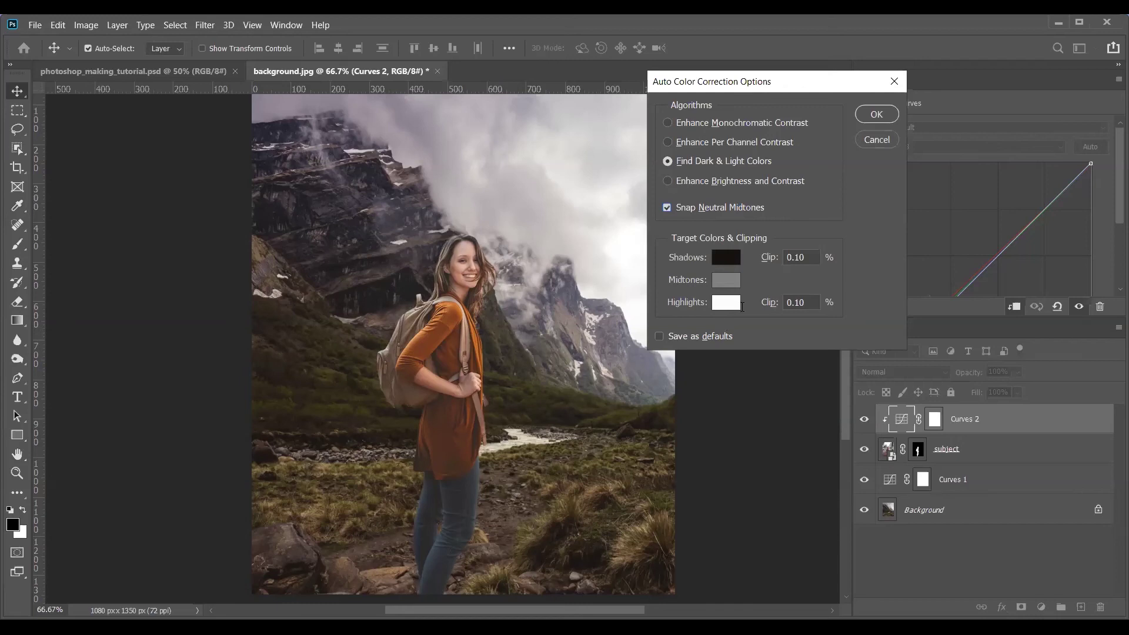
click(876, 114)
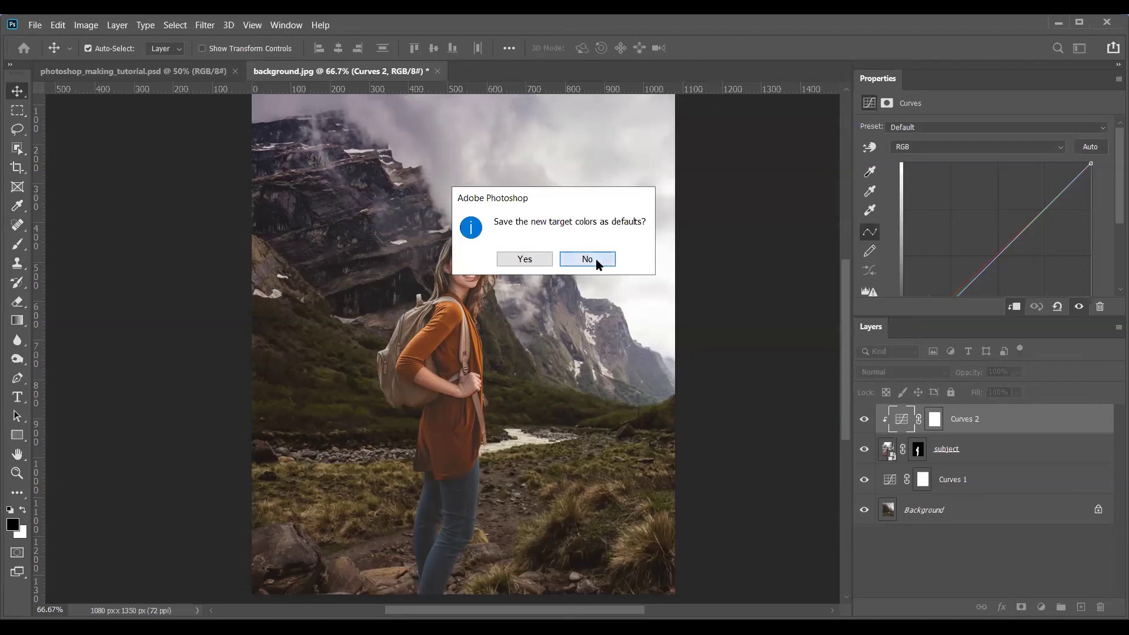
click(588, 258)
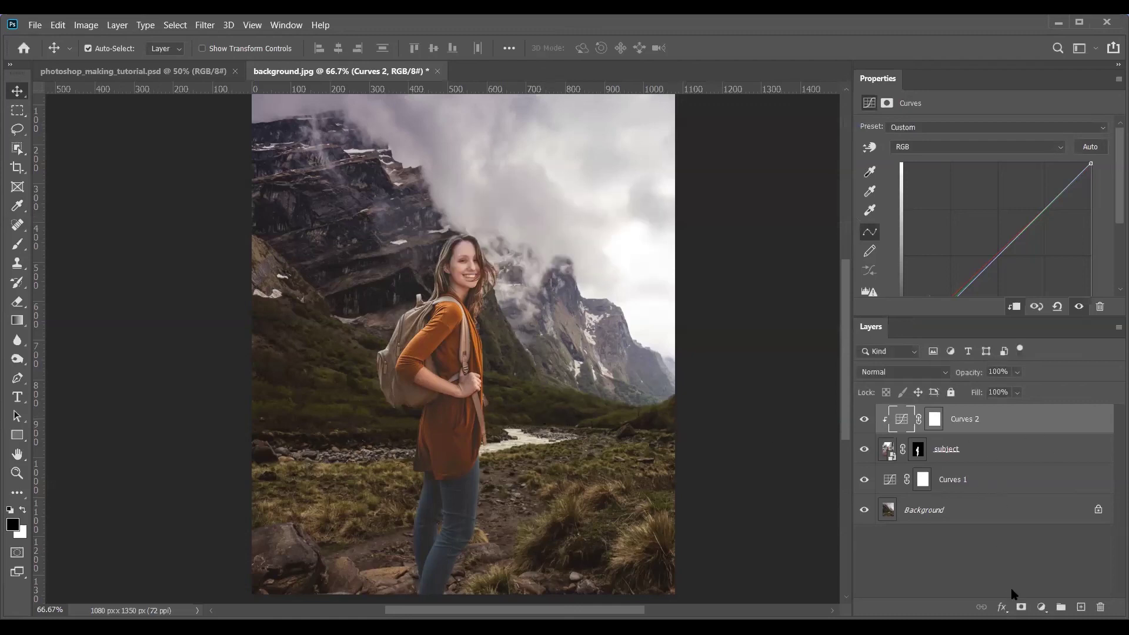
Add a Brightness/Contrast adjustment layer above Curves 2, clip it to the subject layer and raise the brightness slightly
click(1041, 607)
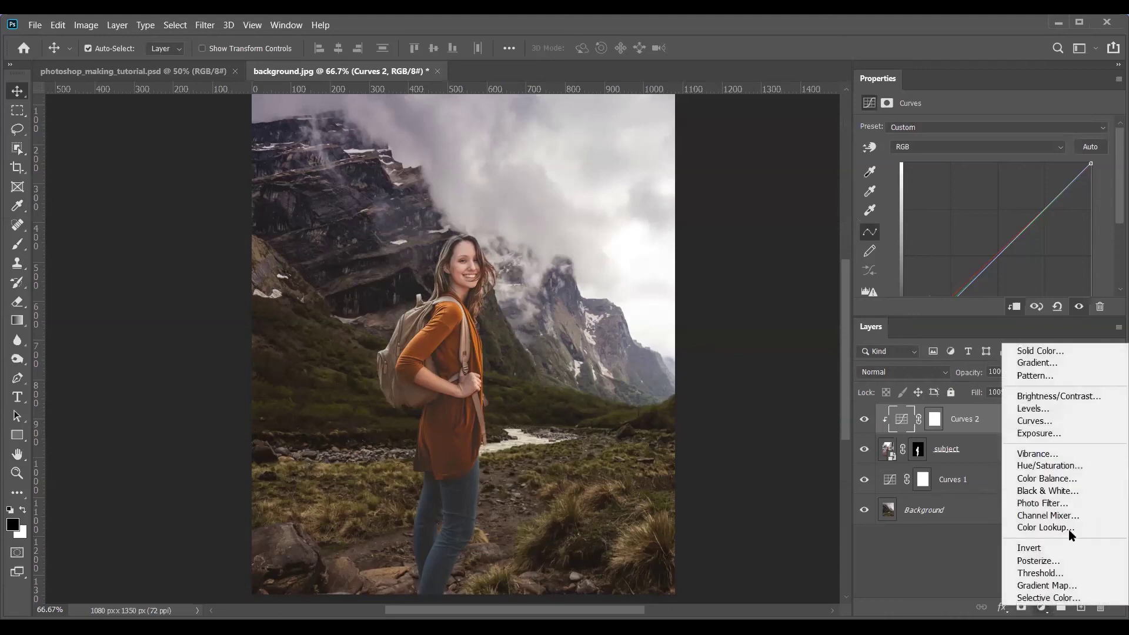
click(1075, 396)
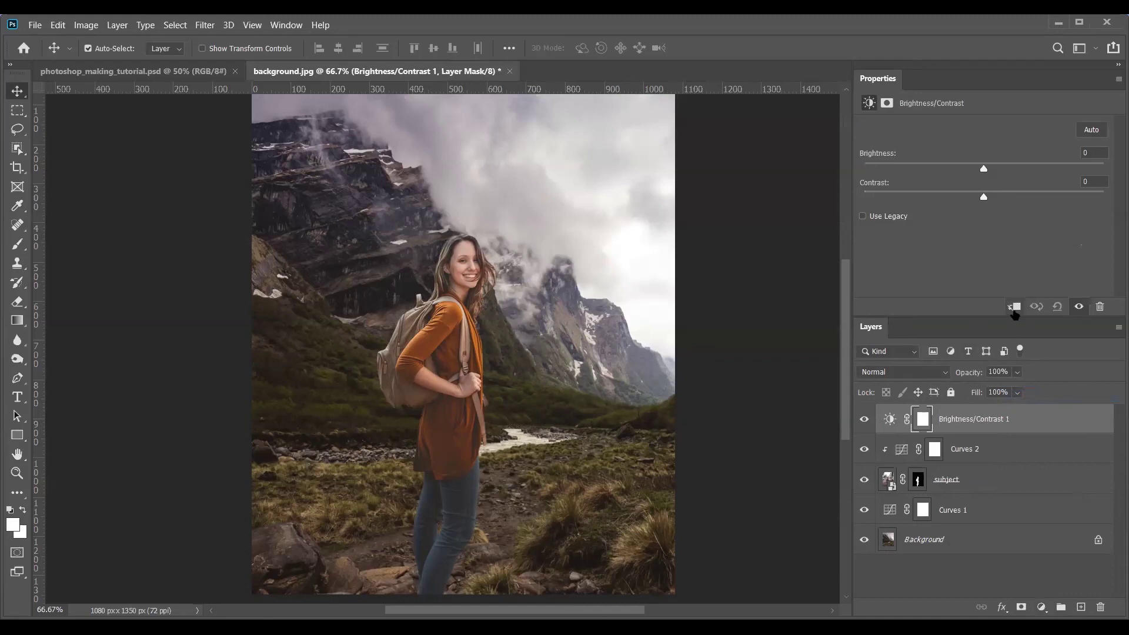
click(1013, 308)
drag(985, 170, 997, 169)
Free-transform the subject layer to about 74% scale and place the woman in the lower-left part of the landscape
click(1010, 487)
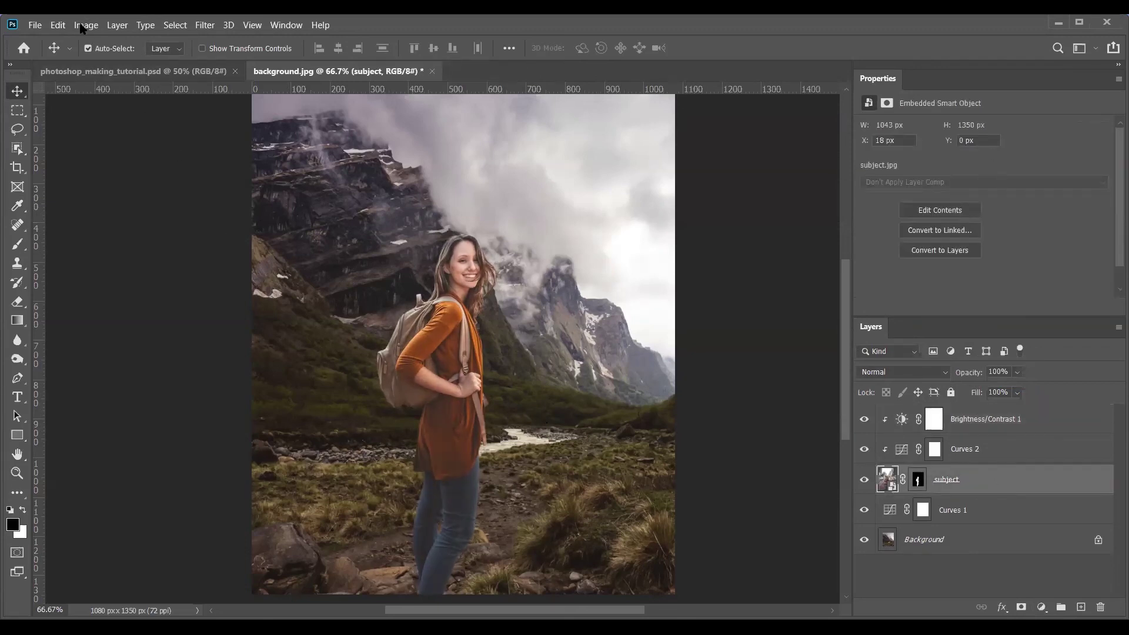
click(58, 26)
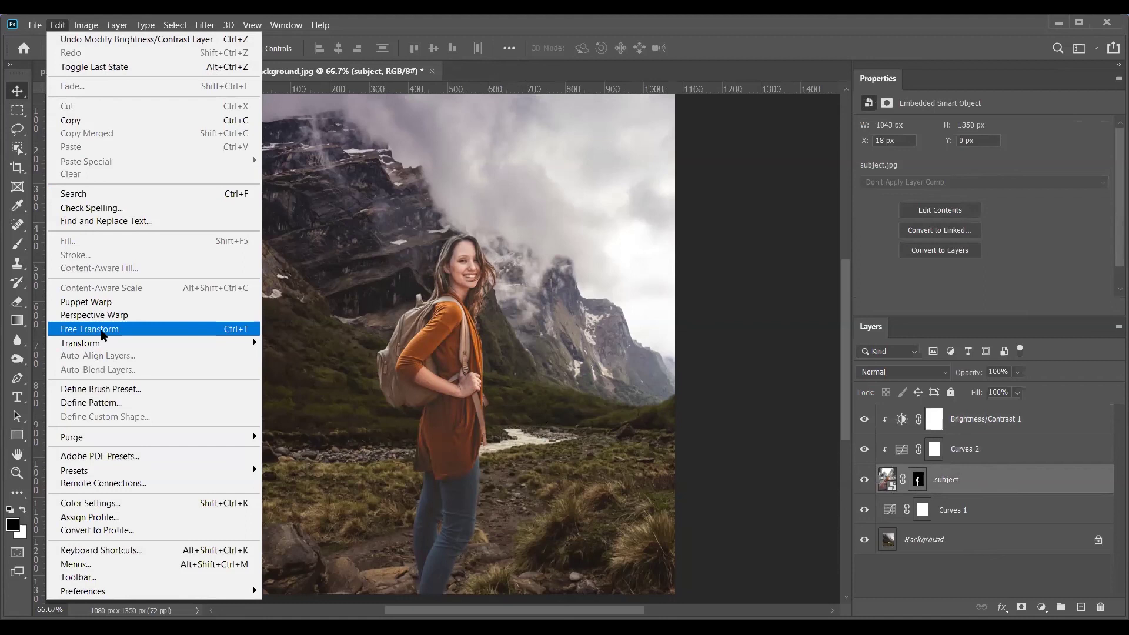
click(102, 332)
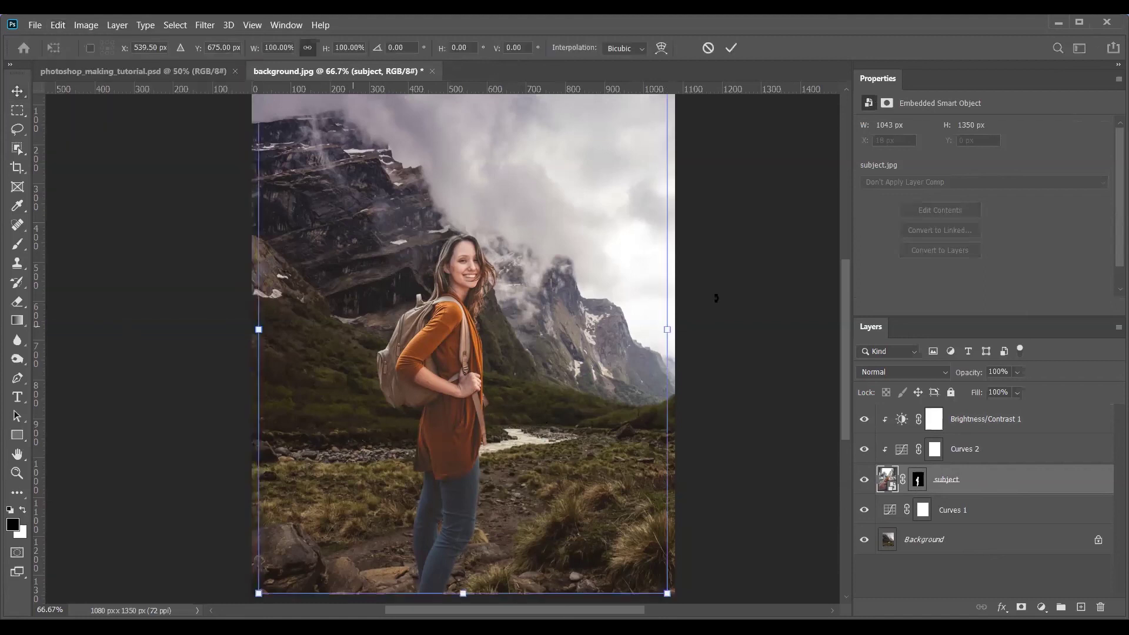
drag(667, 593, 542, 433)
drag(392, 308, 387, 460)
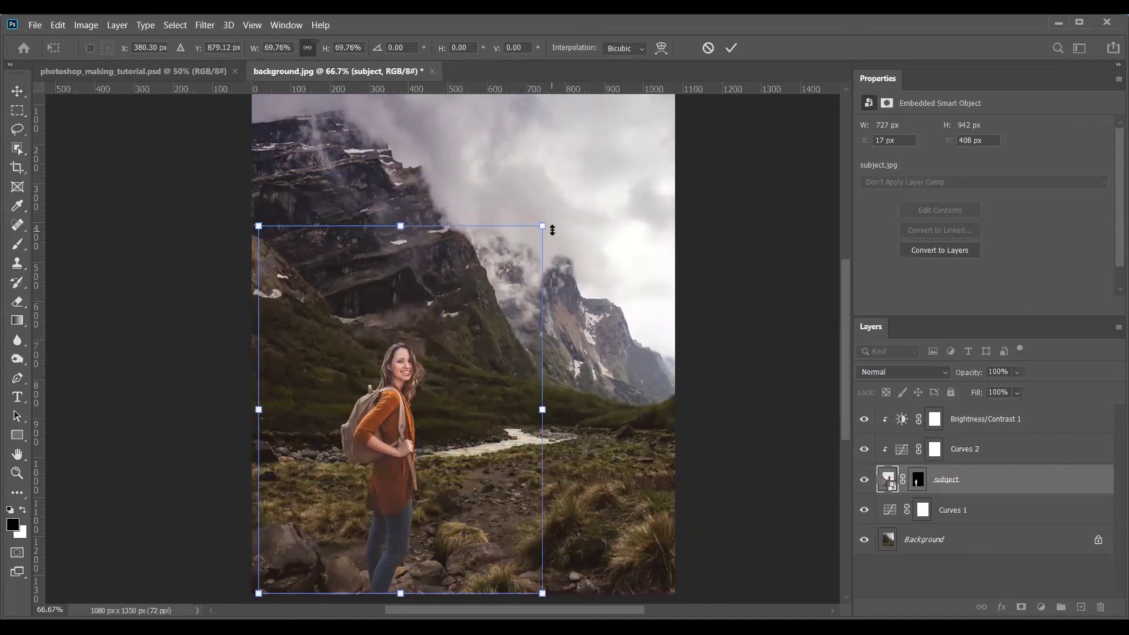
drag(546, 228, 561, 203)
drag(415, 415, 408, 416)
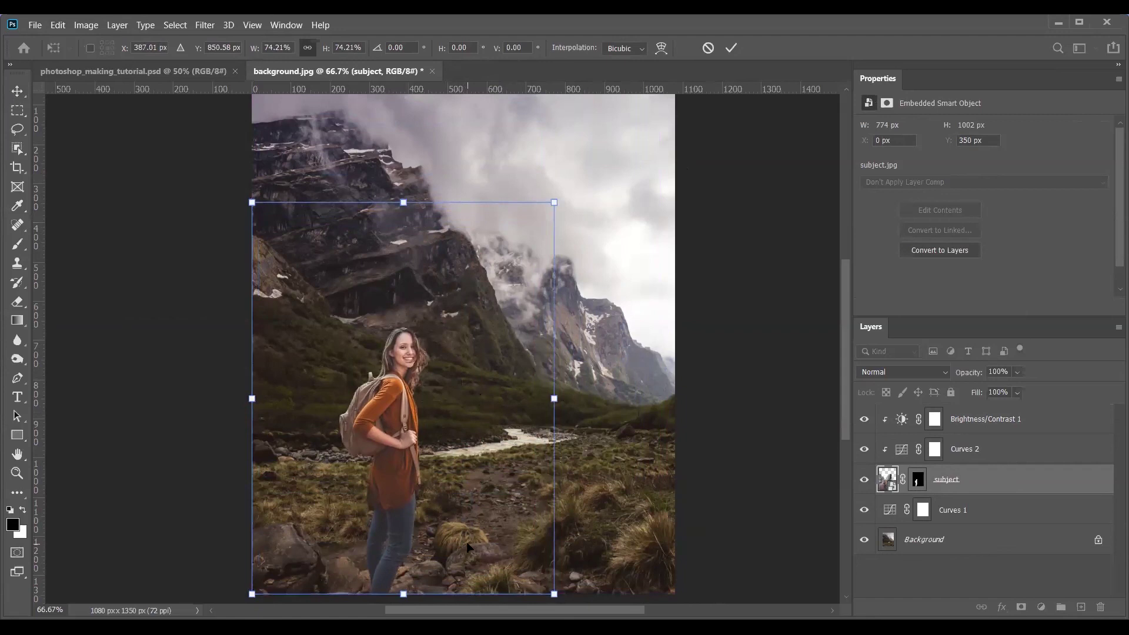
key(Return)
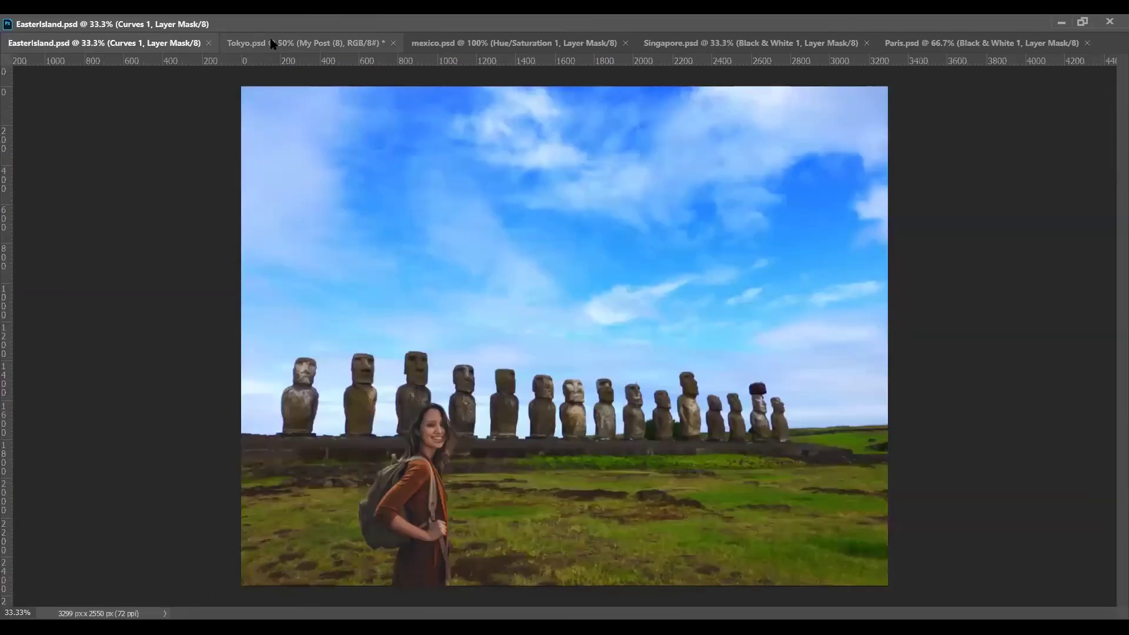
Review the finished composites in Tokyo.psd, mexico.psd, Singapore.psd and Paris.psd
click(273, 44)
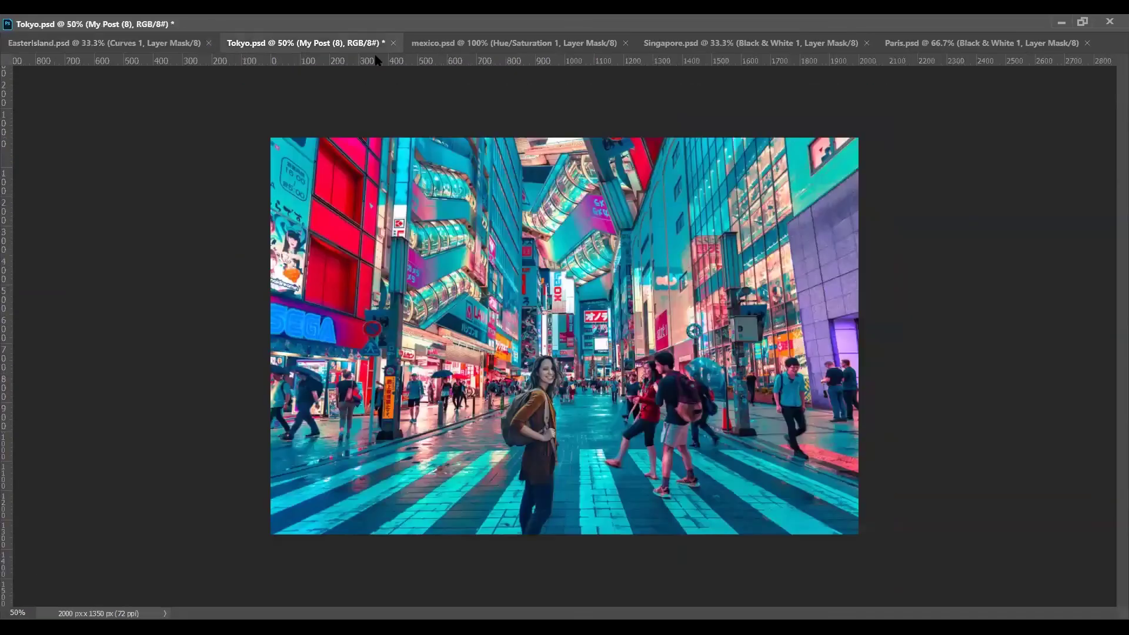
click(635, 46)
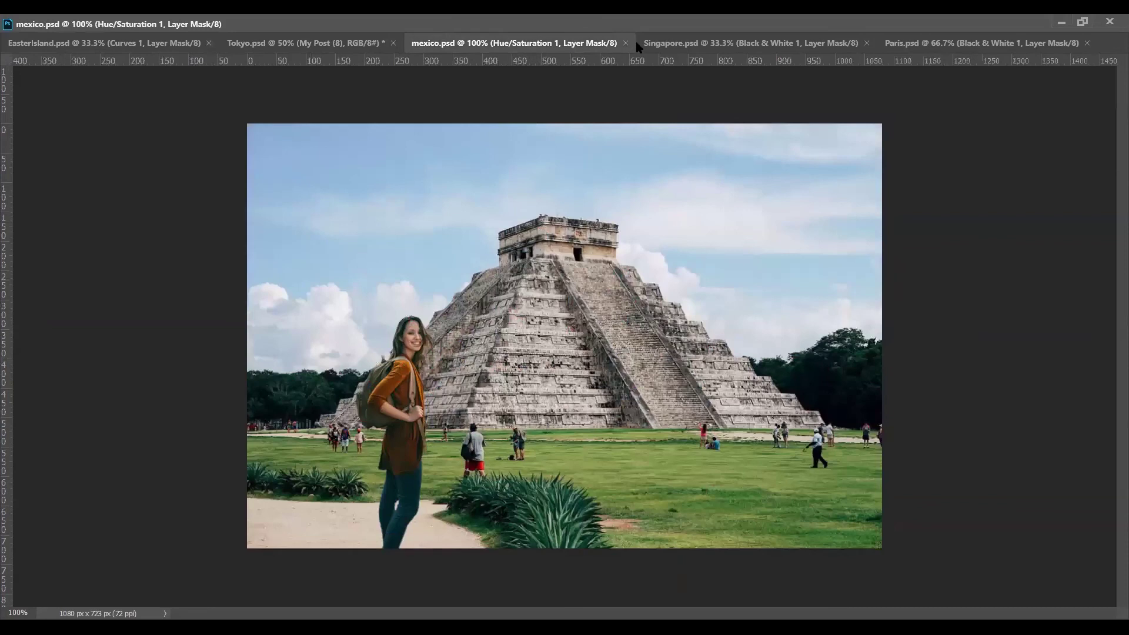
click(696, 43)
click(998, 44)
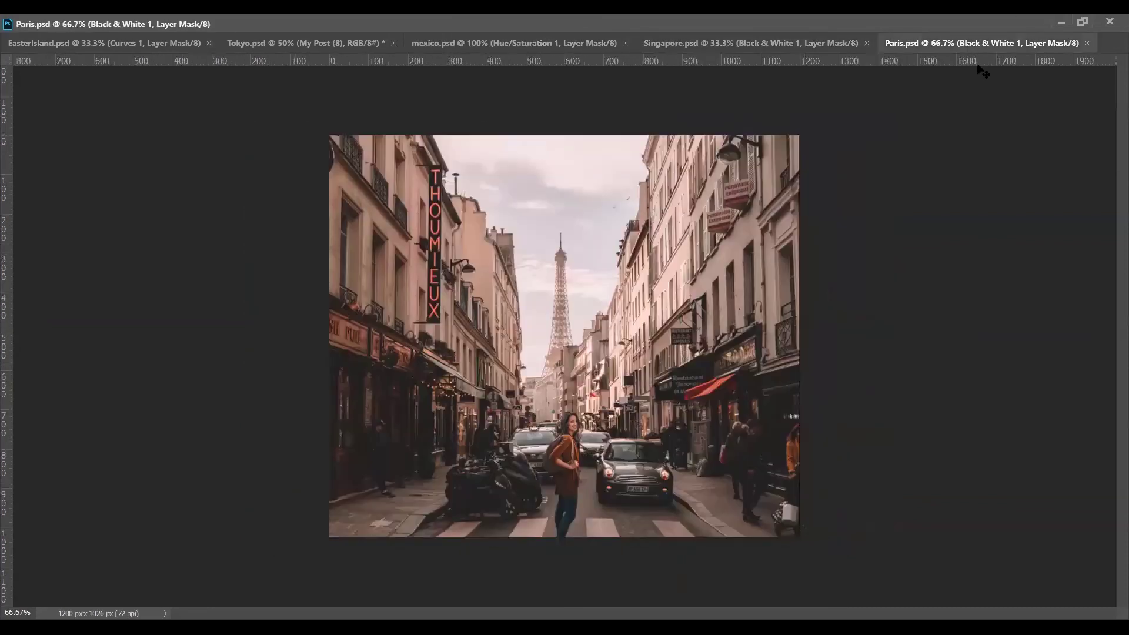